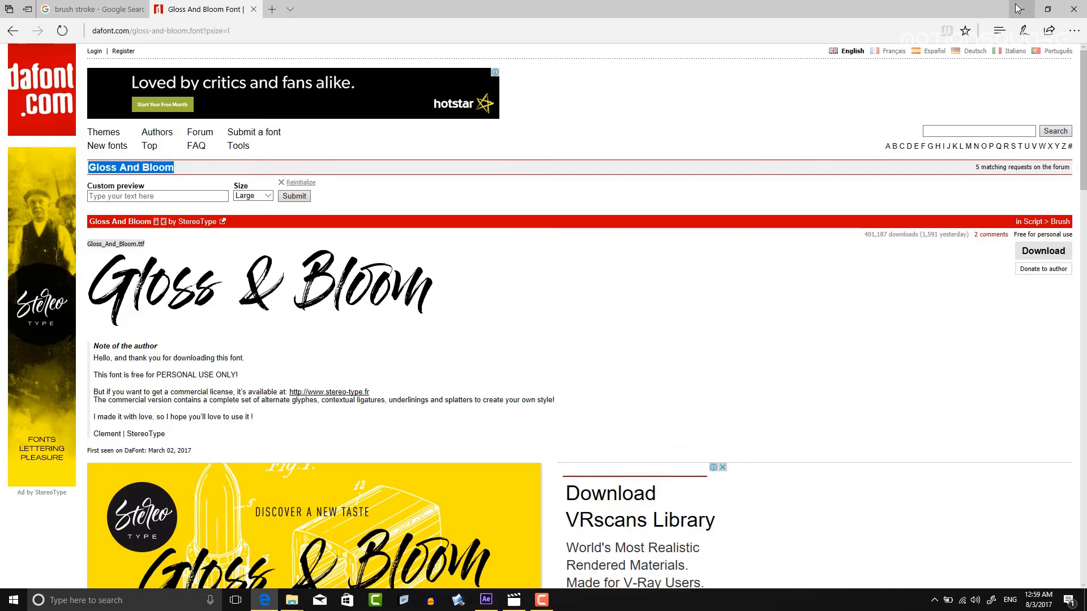
- Switch to After Effects and create a 1920 × 1080, 30 fps, 10-second composition named "Brush Text Effect"
click(1017, 8)
click(486, 601)
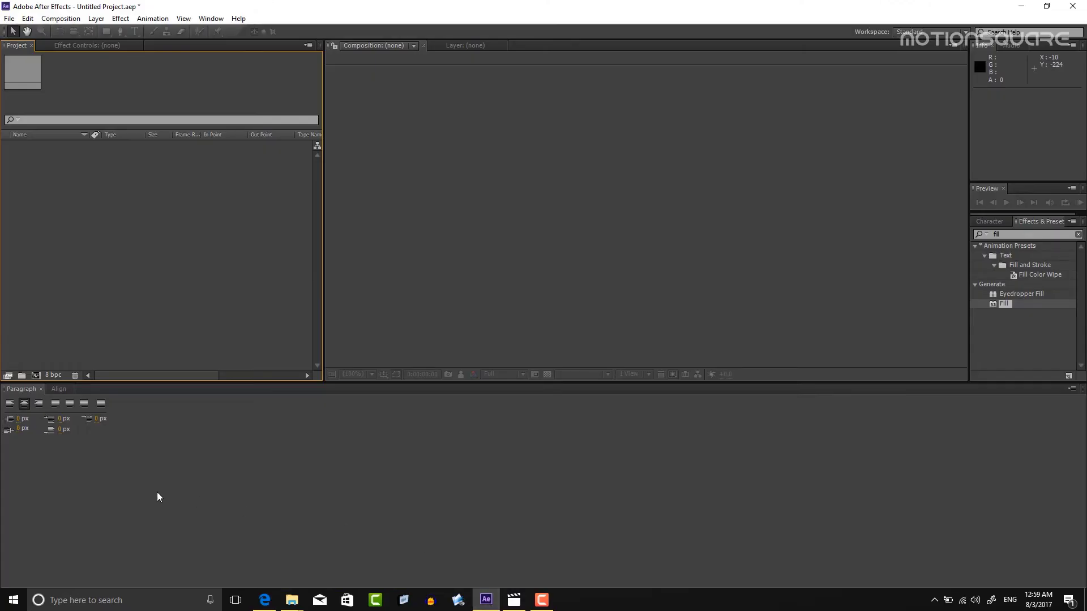
click(36, 376)
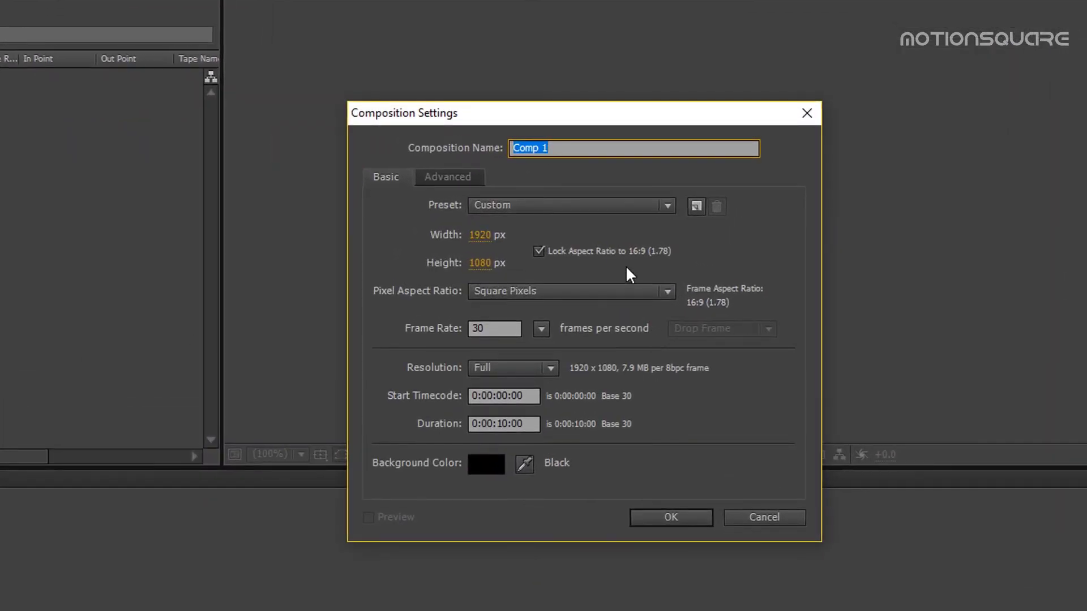
text(Brush Text Effect)
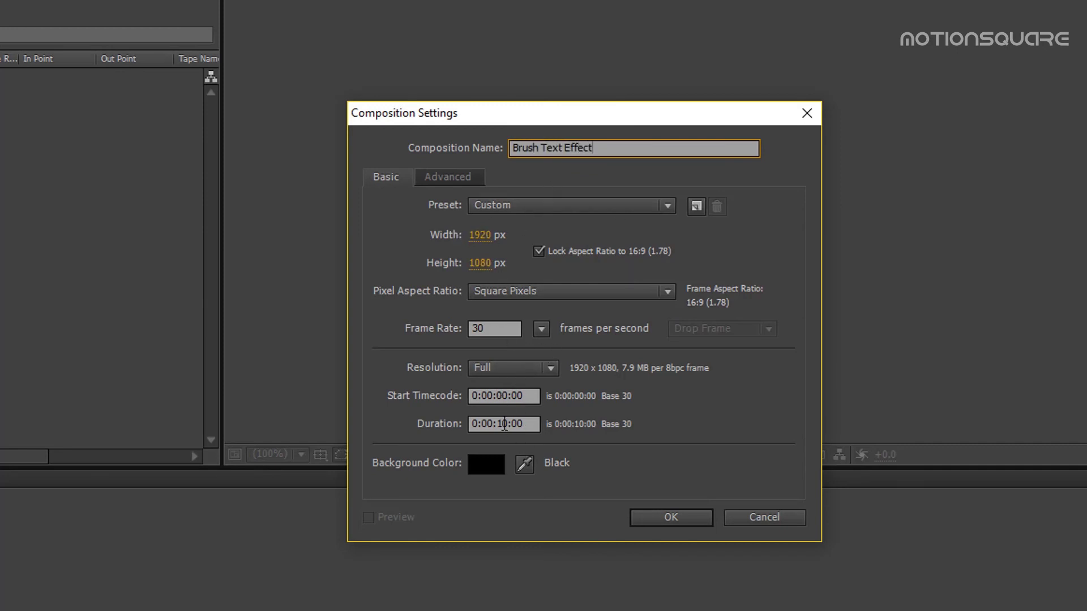
click(678, 515)
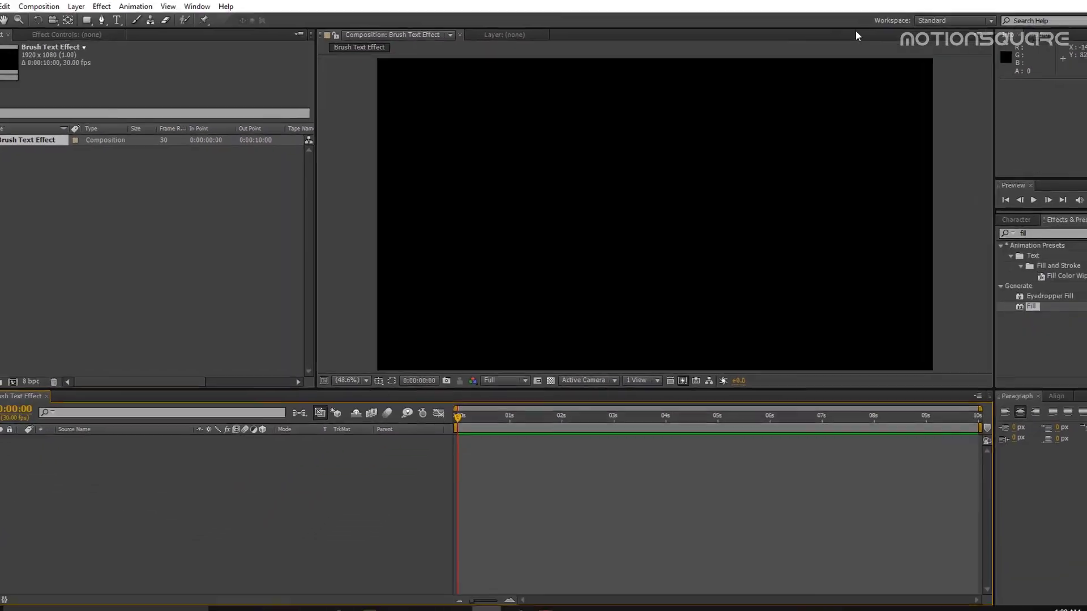
- Import kids_jump_in_pool and grunge-brush-stroke-banner-2-6-1024x250 from the video-8 folder into the project
click(1046, 7)
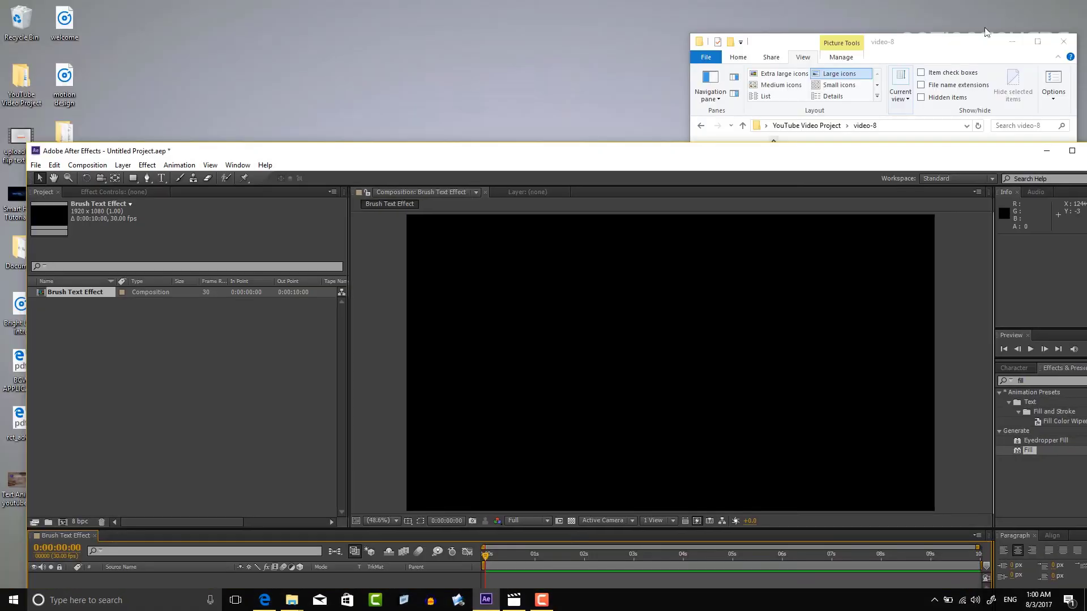
click(910, 64)
click(818, 181)
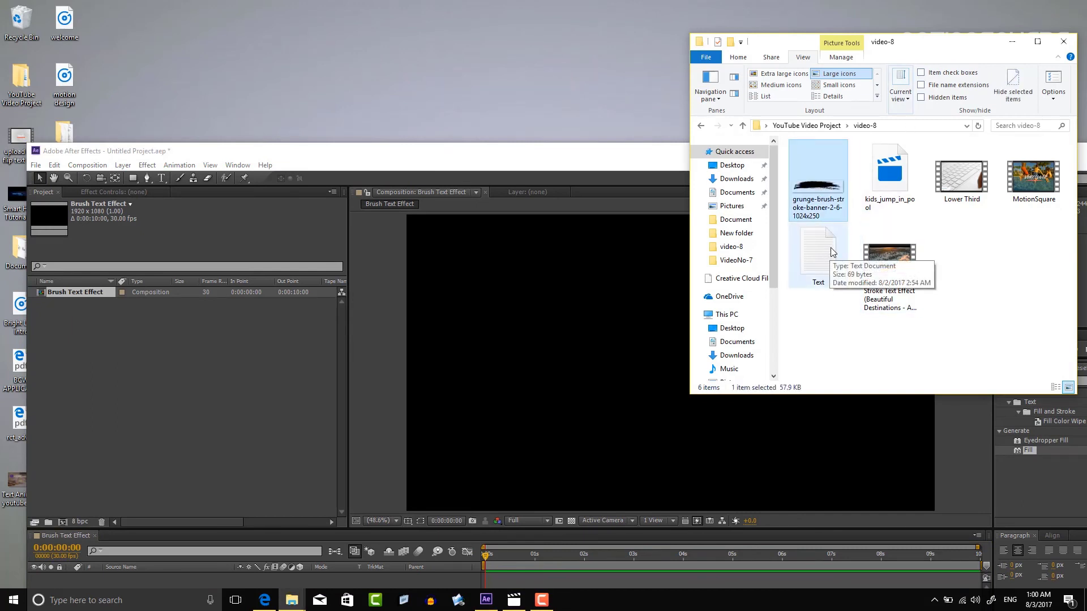
ctrl+click(888, 205)
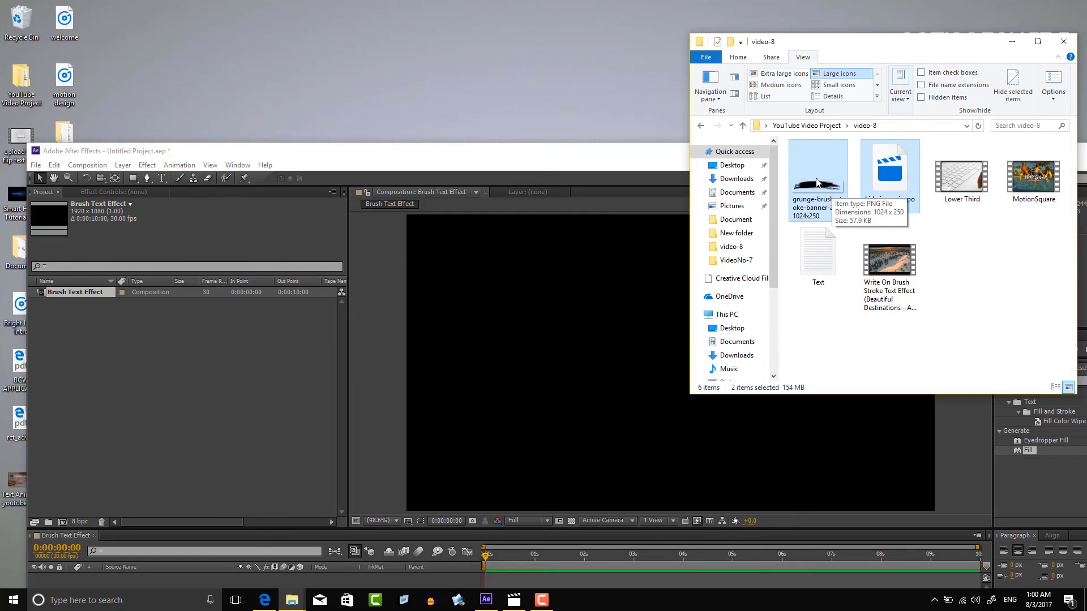
drag(817, 183, 143, 390)
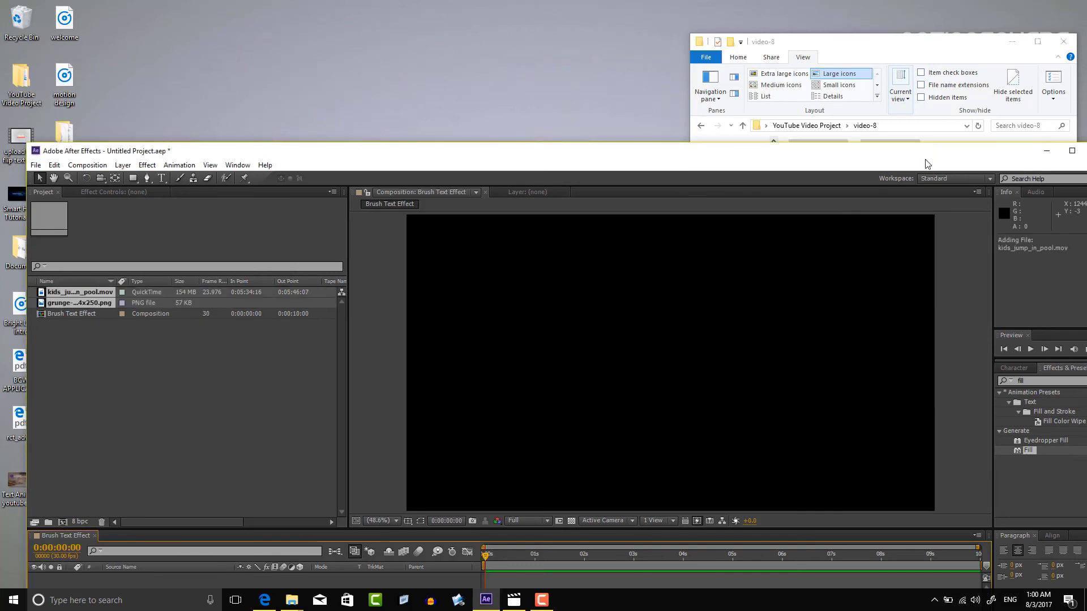
drag(926, 159, 866, 123)
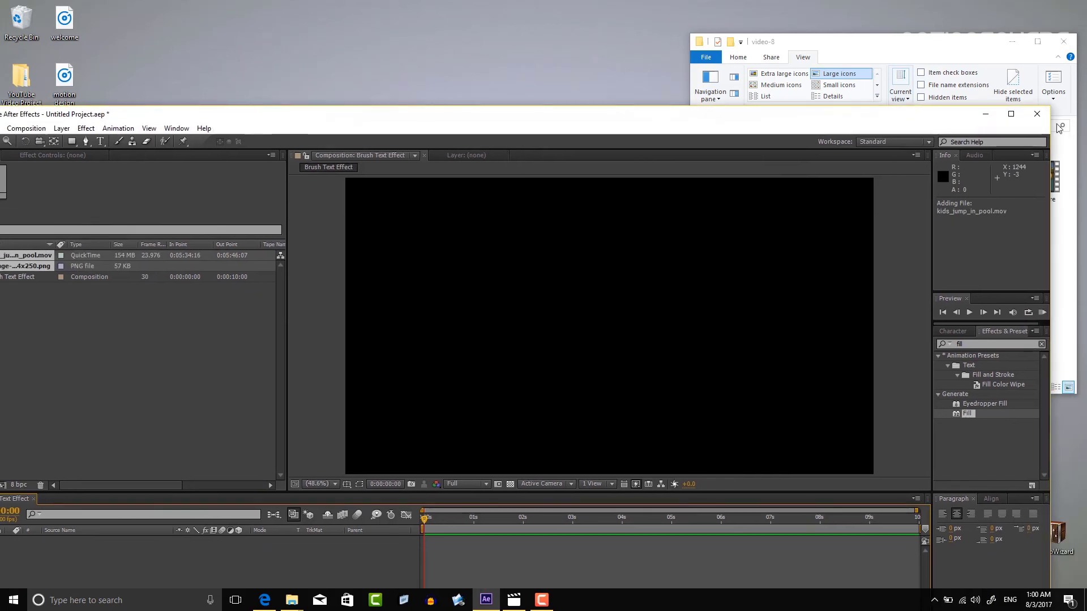
click(1012, 116)
click(215, 238)
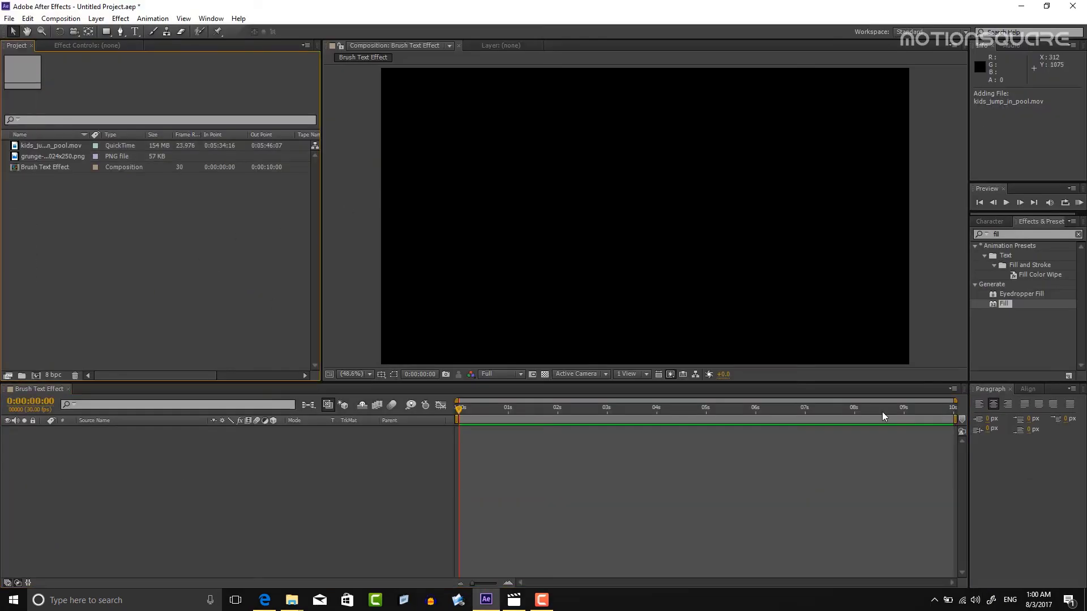
click(58, 158)
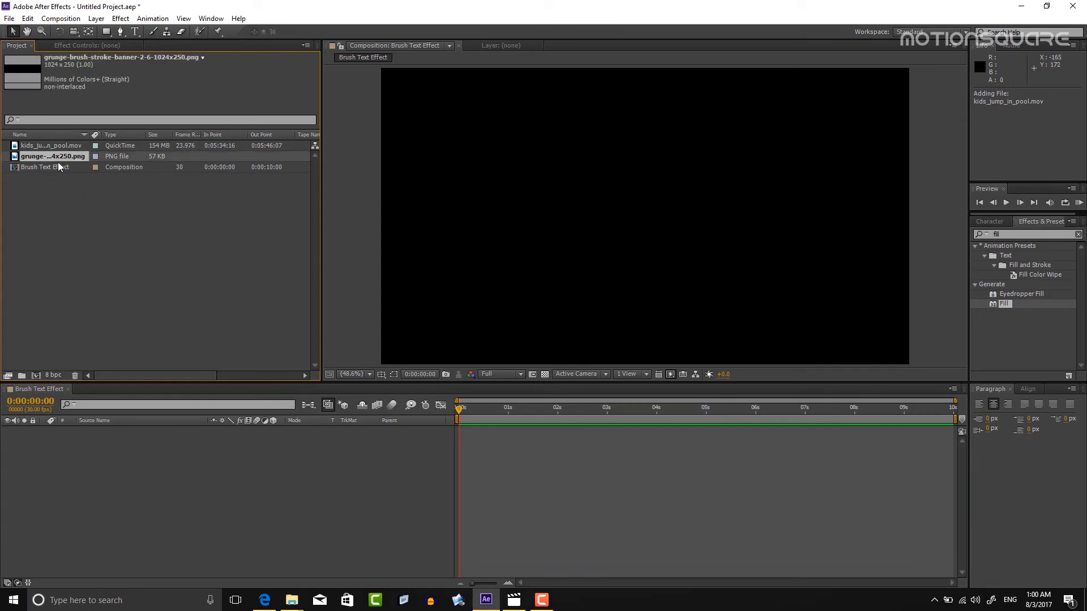
click(57, 149)
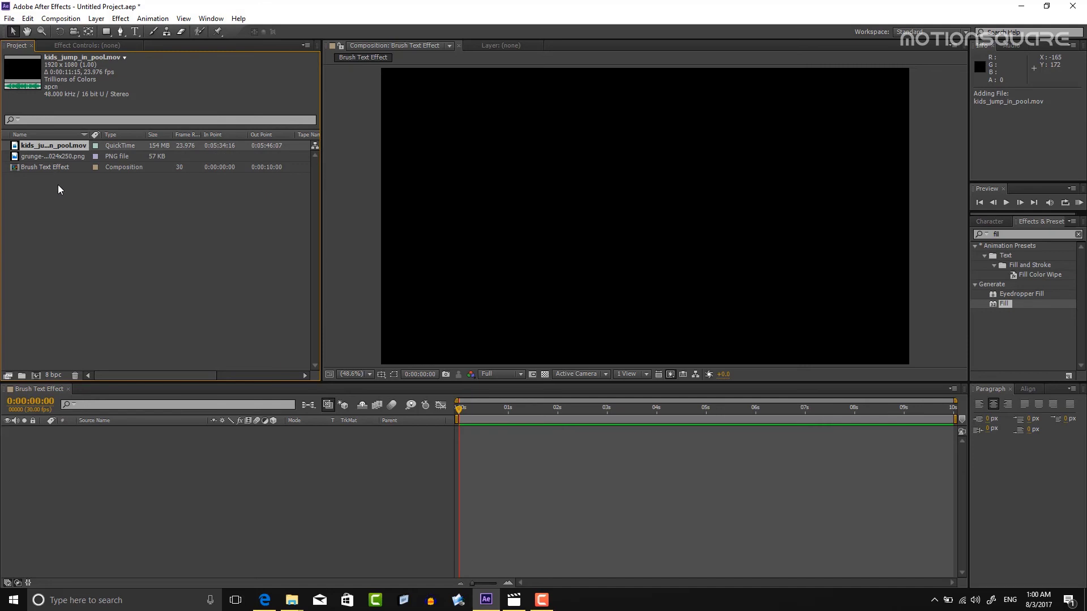
click(70, 202)
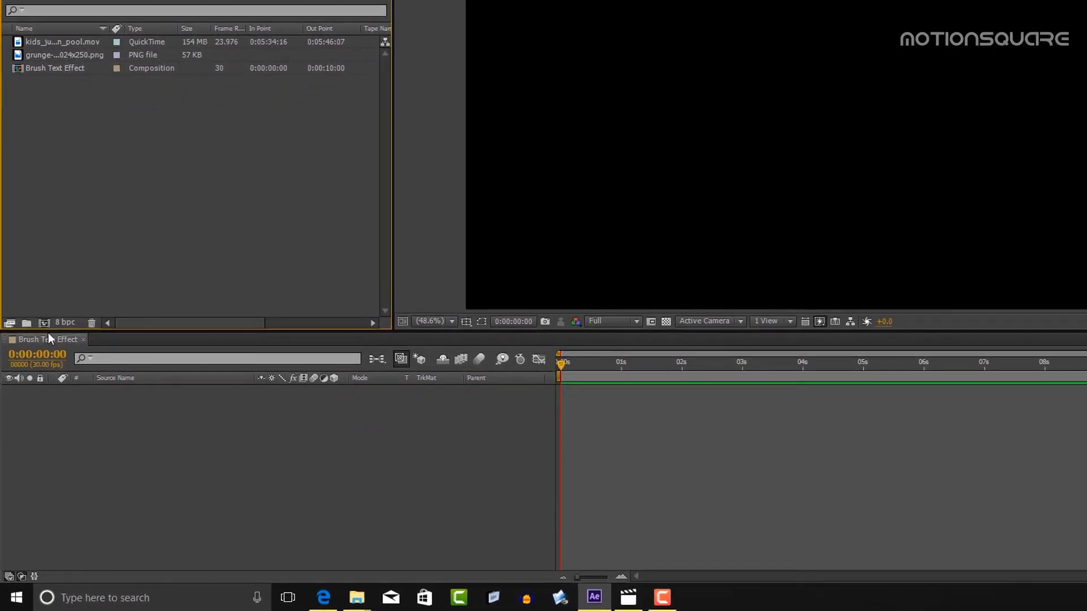
- Create a text layer reading "MotionSquare" in the Brush Text Effect composition
right_click(104, 425)
mouse_move(233, 434)
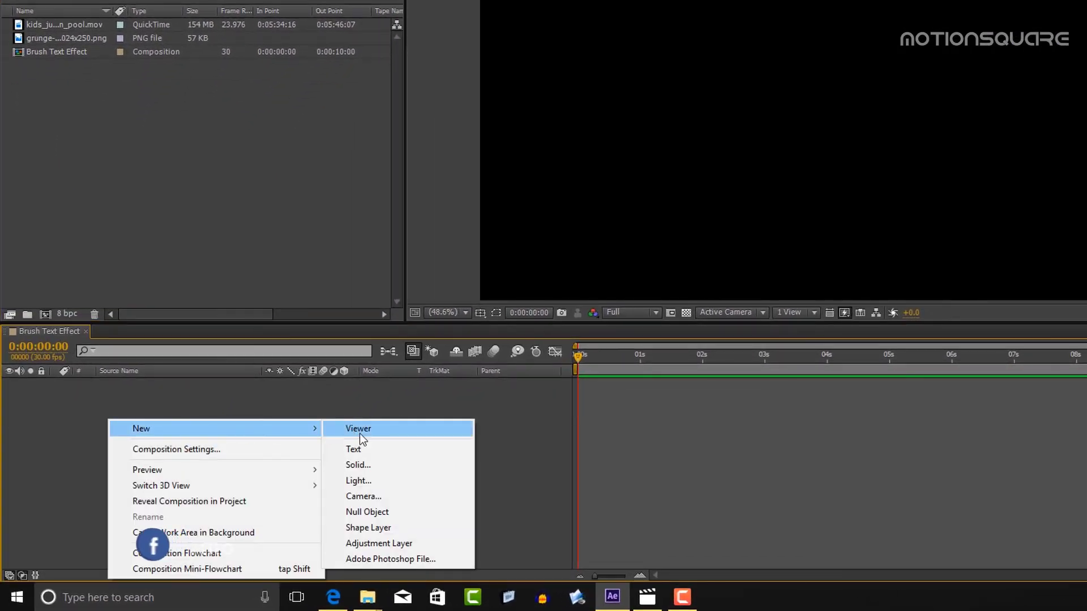
click(370, 453)
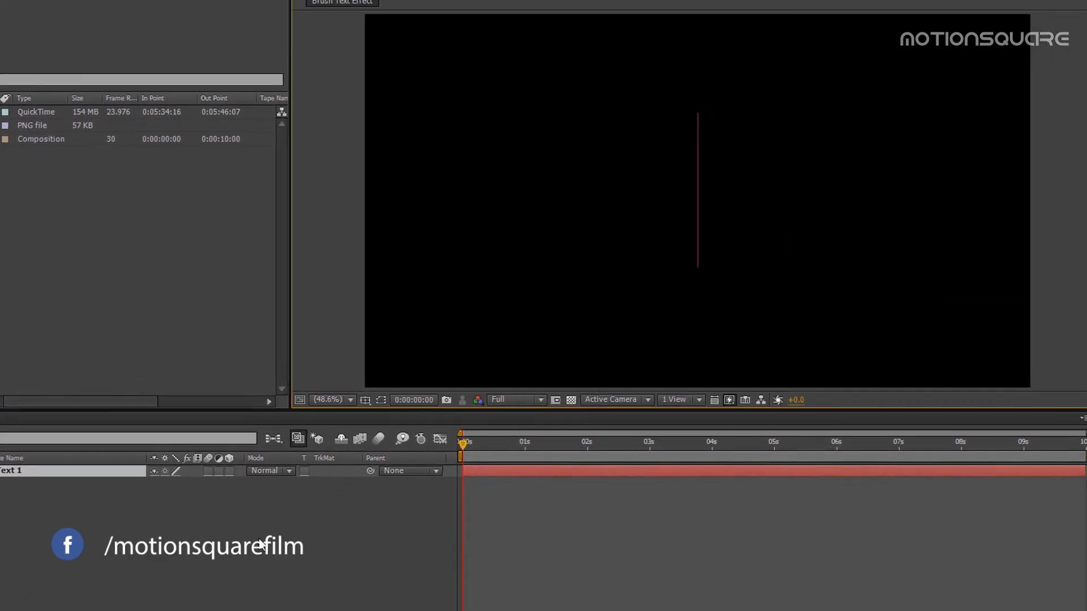
text(Motio)
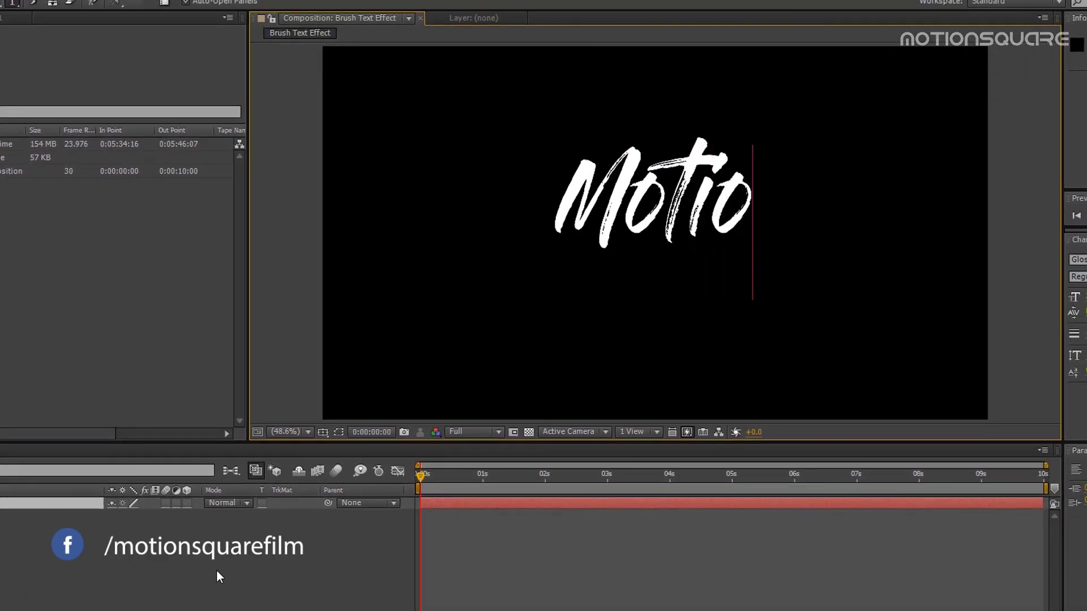
text(nSquare)
- Set the MotionSquare text size to 178 px and look through the available fonts without changing Gloss And Bloom
key(ctrl+a)
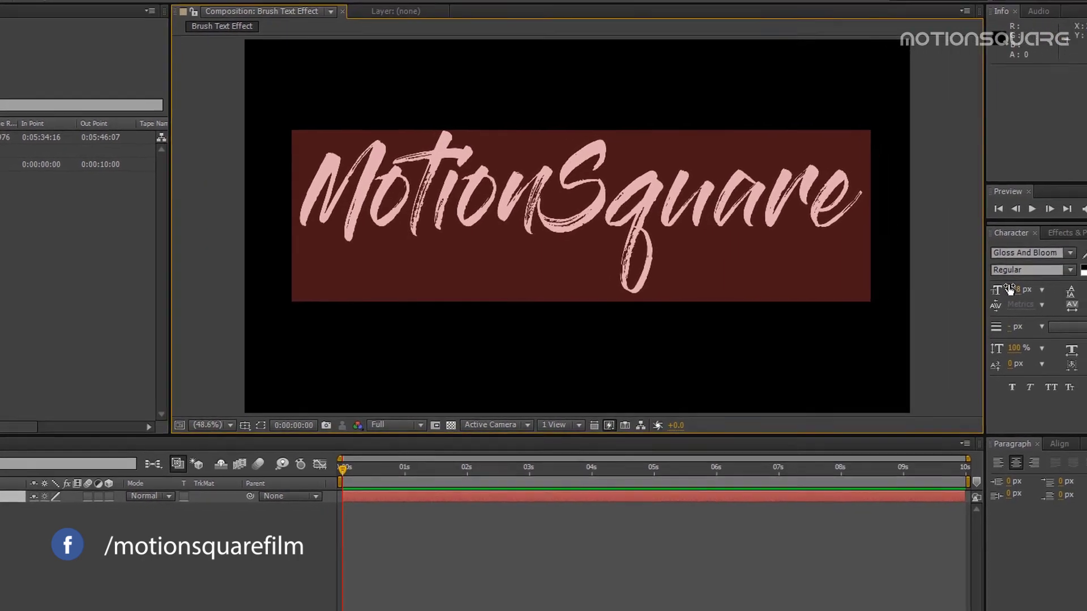
drag(1009, 289, 976, 296)
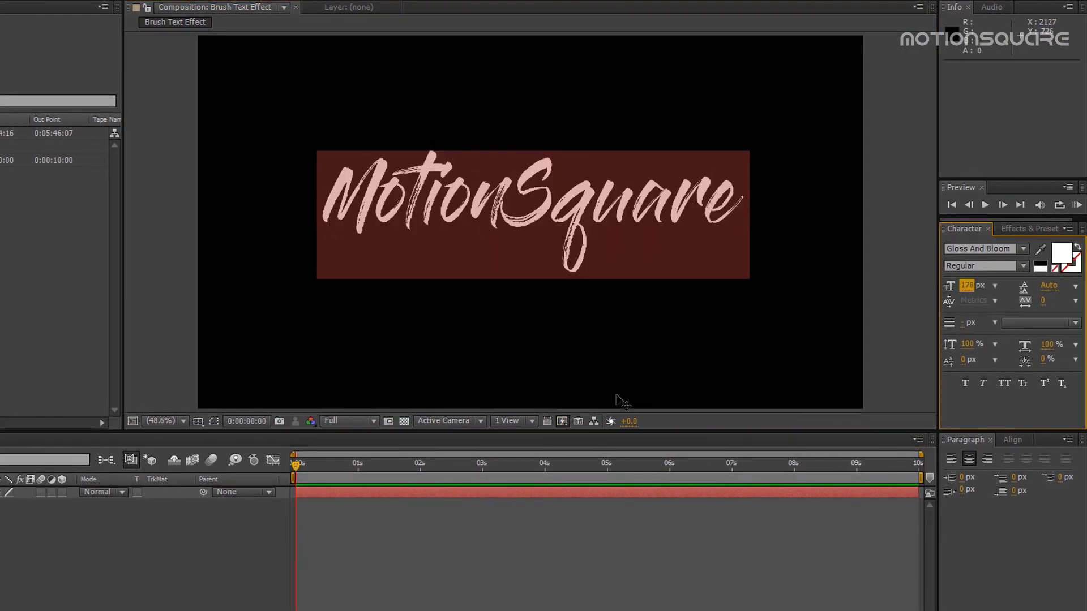
click(336, 516)
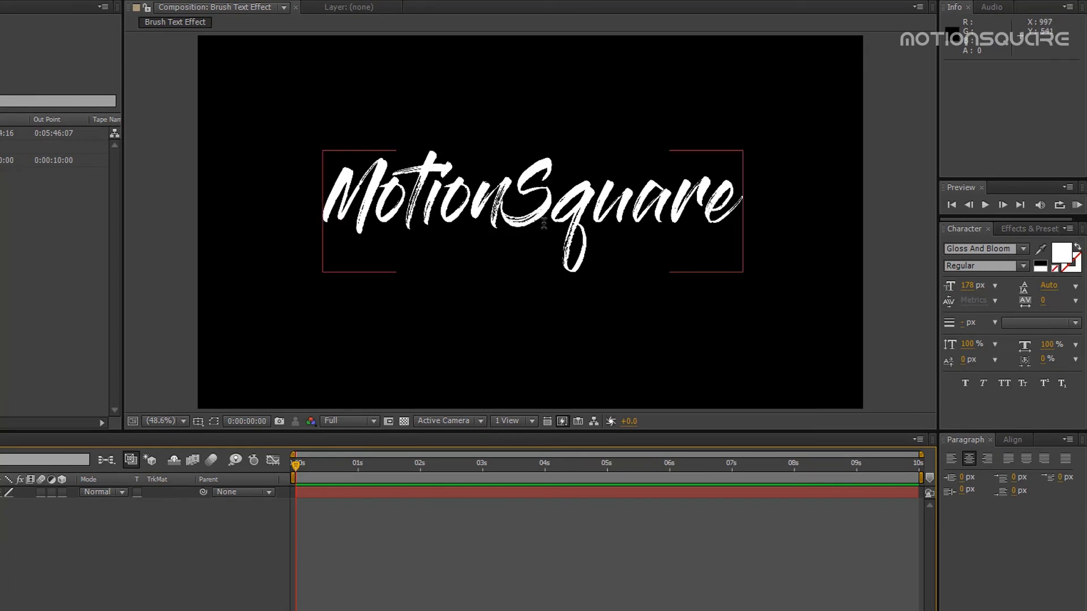
click(1023, 254)
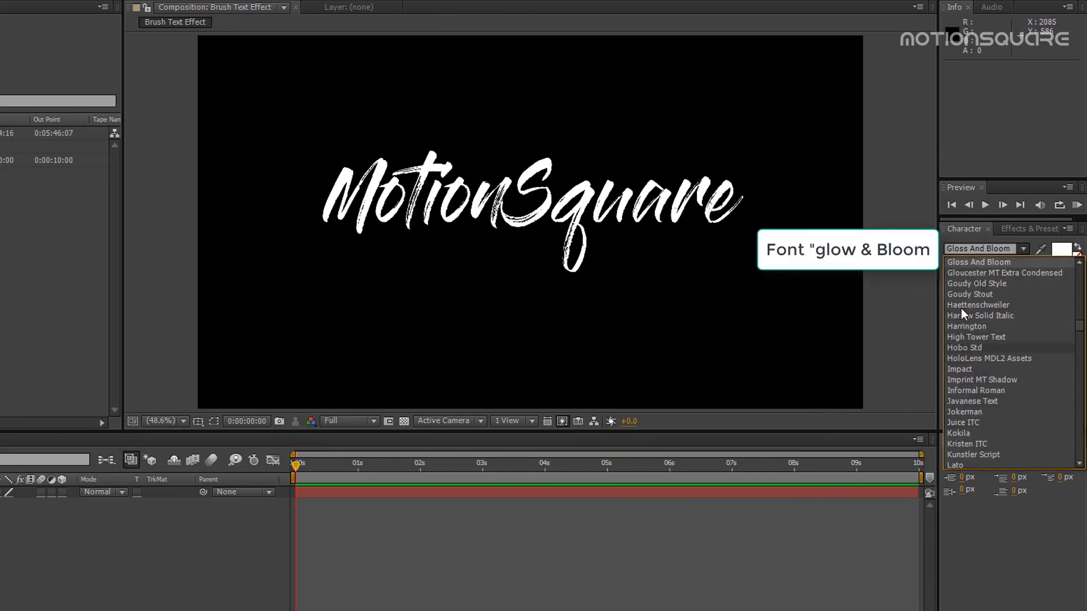
click(142, 590)
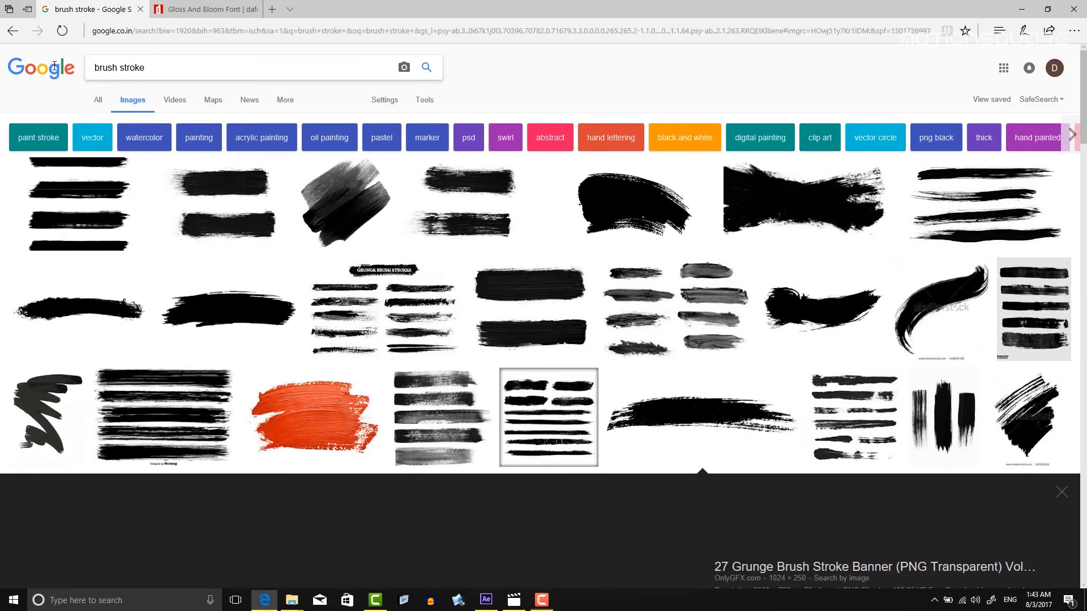
- Browse the Google image results for "brush stroke" in the web browser
triple_click(189, 68)
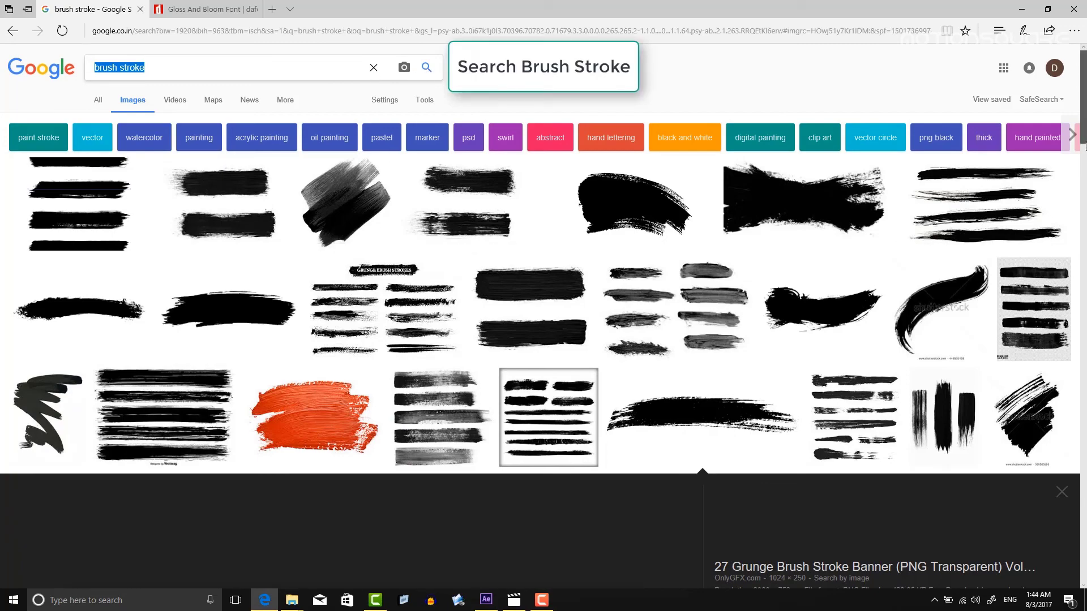
scroll(870, 215, down, 10)
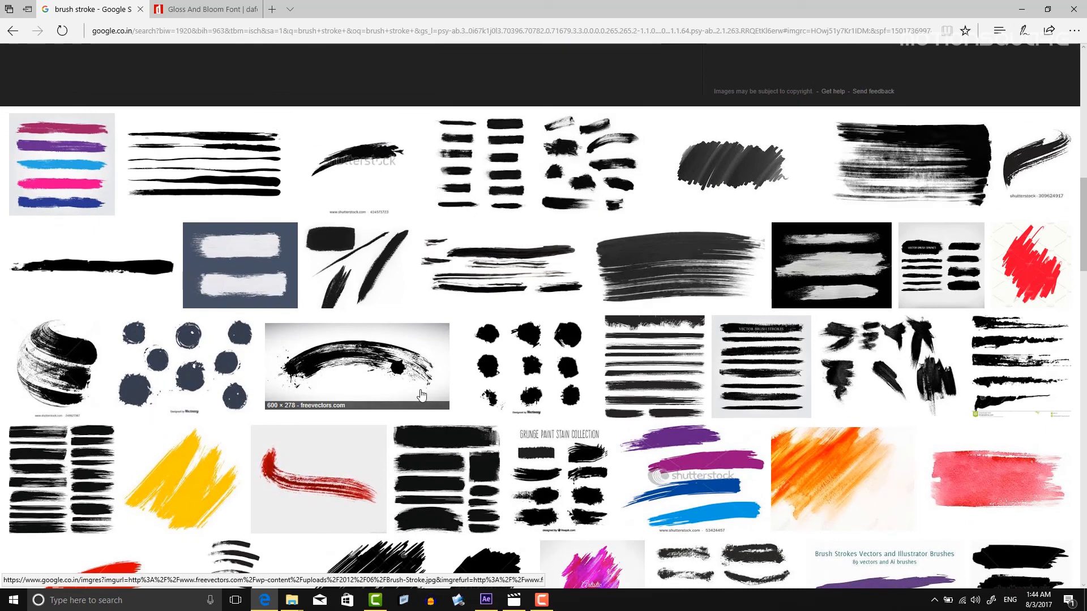
drag(1084, 234, 1085, 153)
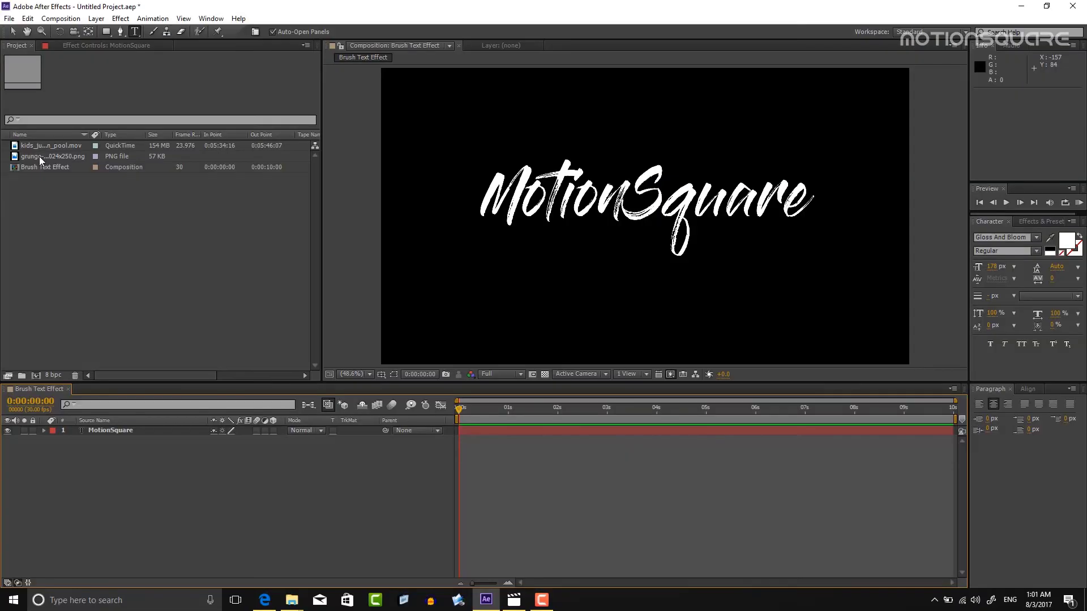
- Return to After Effects and add the grunge brush stroke PNG to the composition beneath the MotionSquare text layer
click(41, 157)
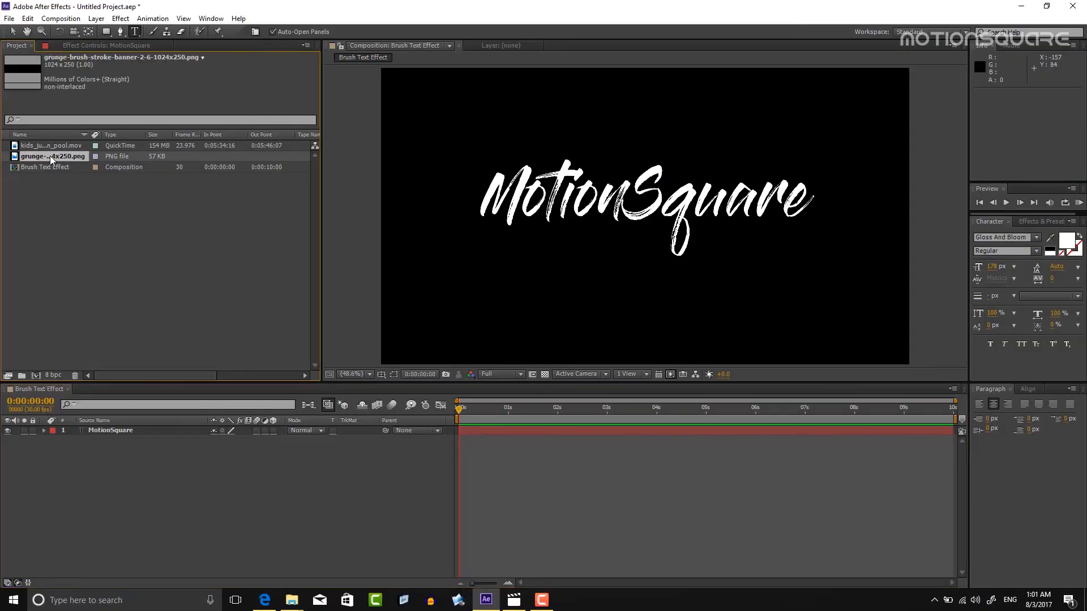
drag(51, 160, 91, 444)
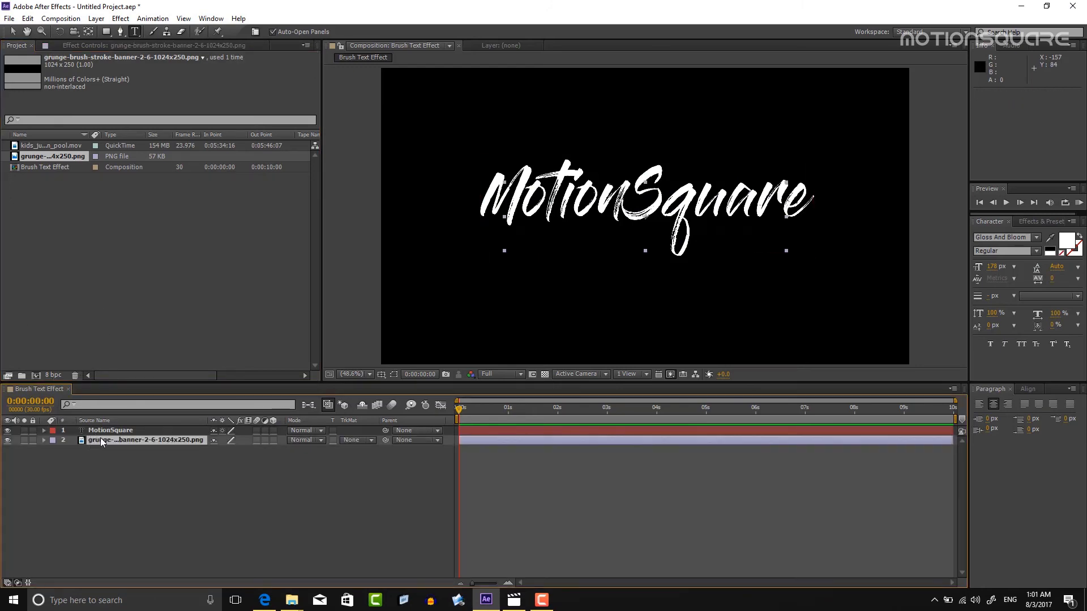
click(102, 443)
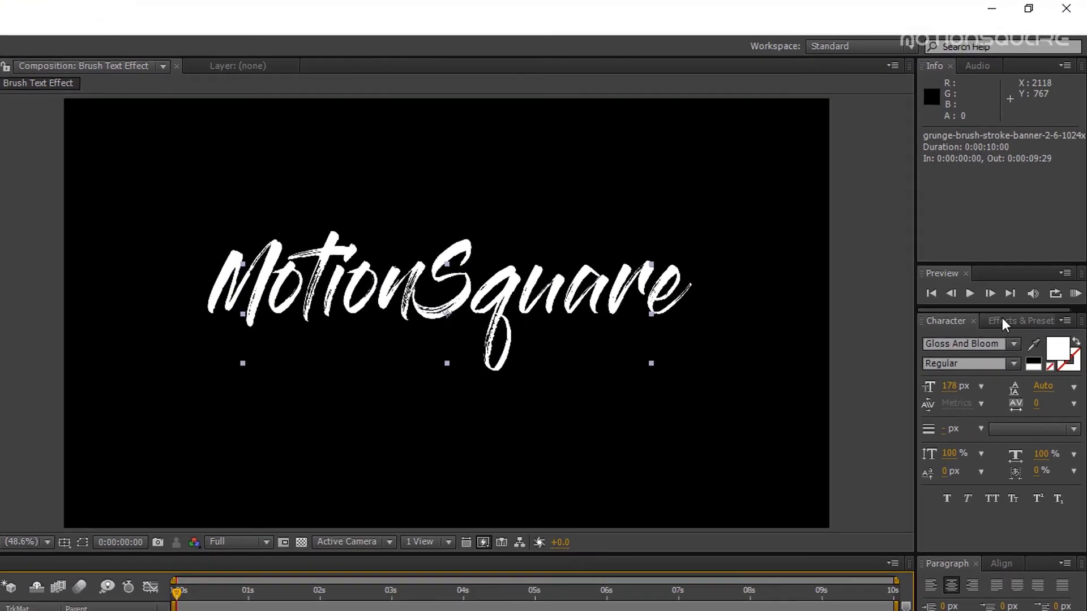
- Find the Invert effect and apply it to the grunge brush stroke layer
click(1004, 324)
drag(978, 343, 868, 344)
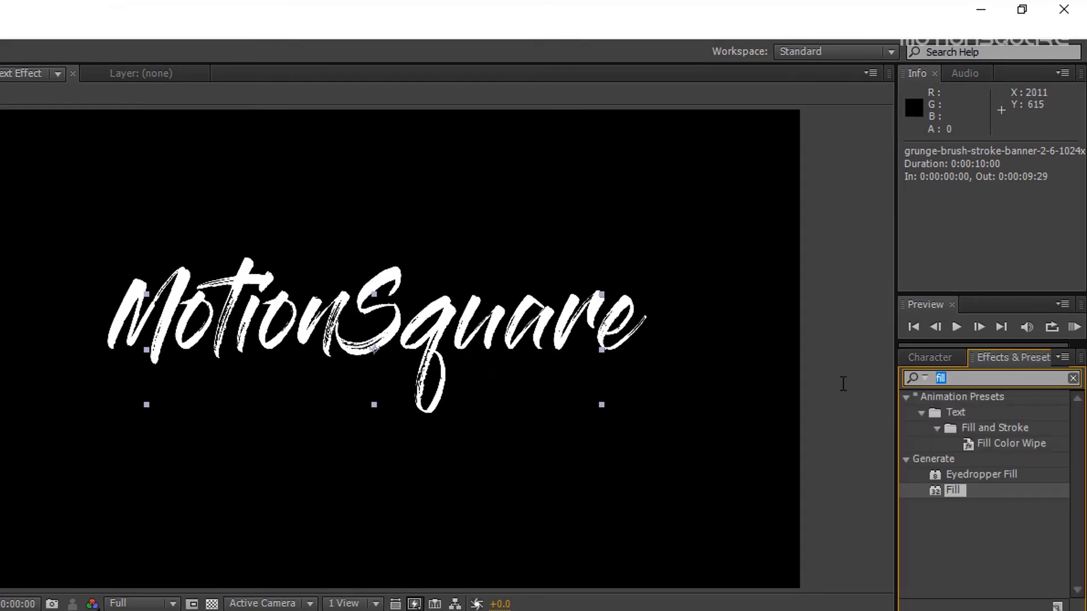
text(in)
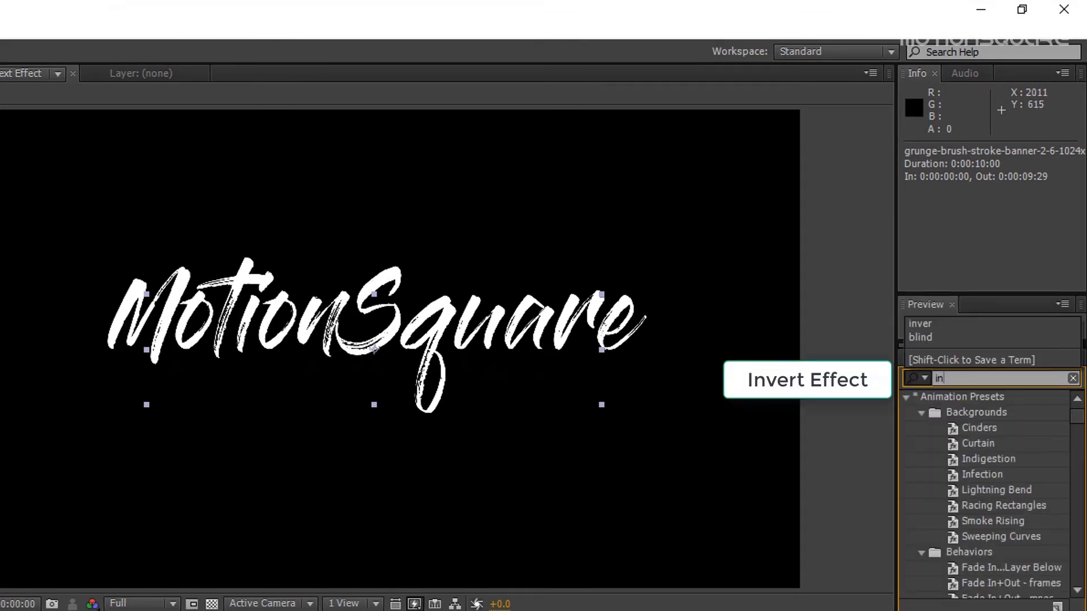
text(ve)
drag(958, 460, 188, 481)
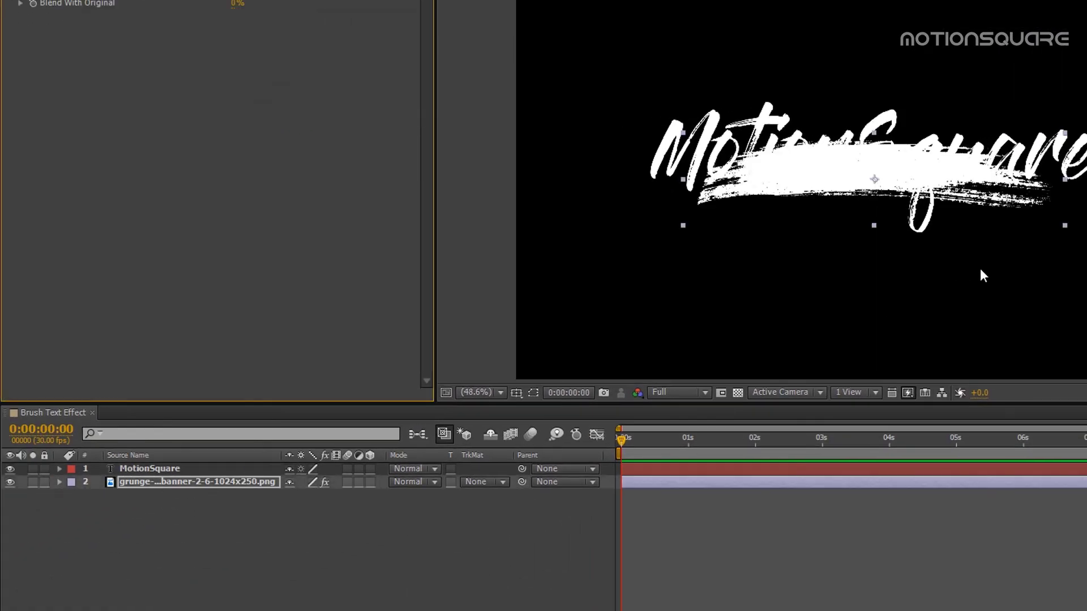
- Move the brush stroke down below the MotionSquare lettering and set its blending mode to Add
drag(849, 161, 844, 206)
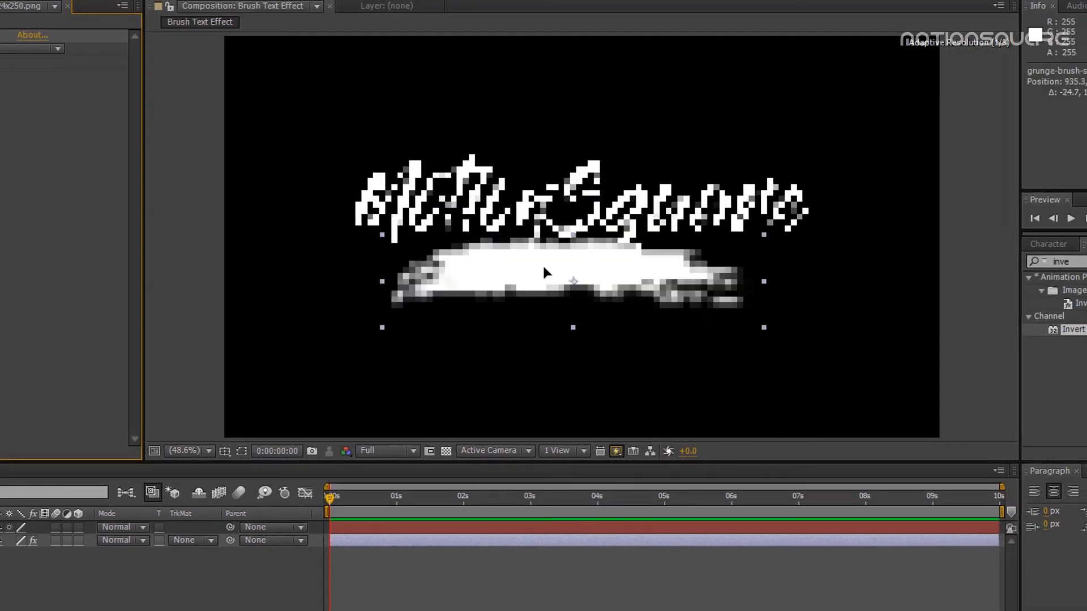
drag(542, 273, 542, 273)
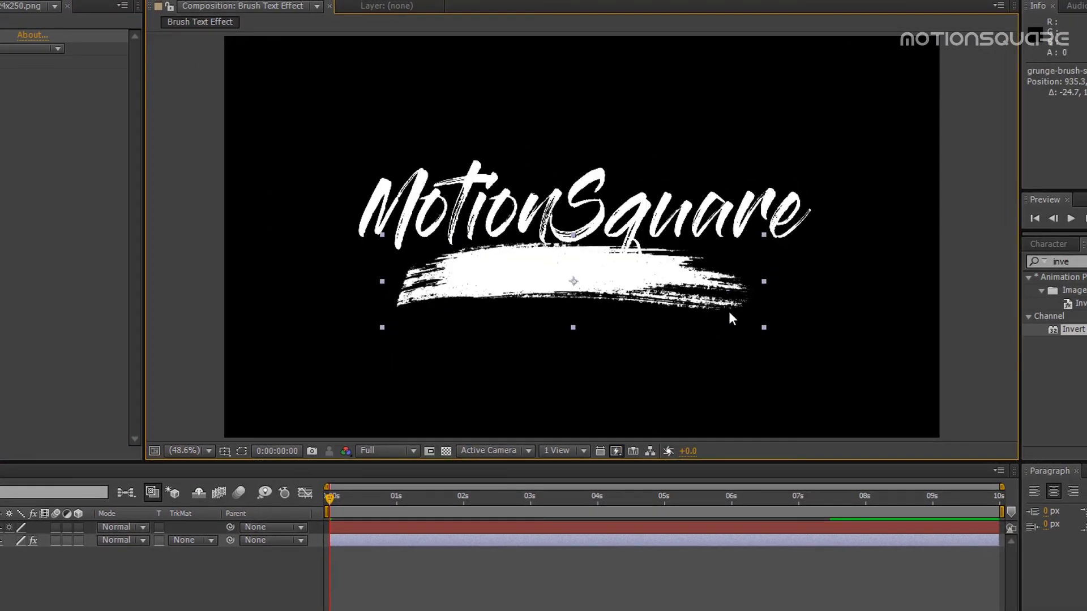
click(138, 539)
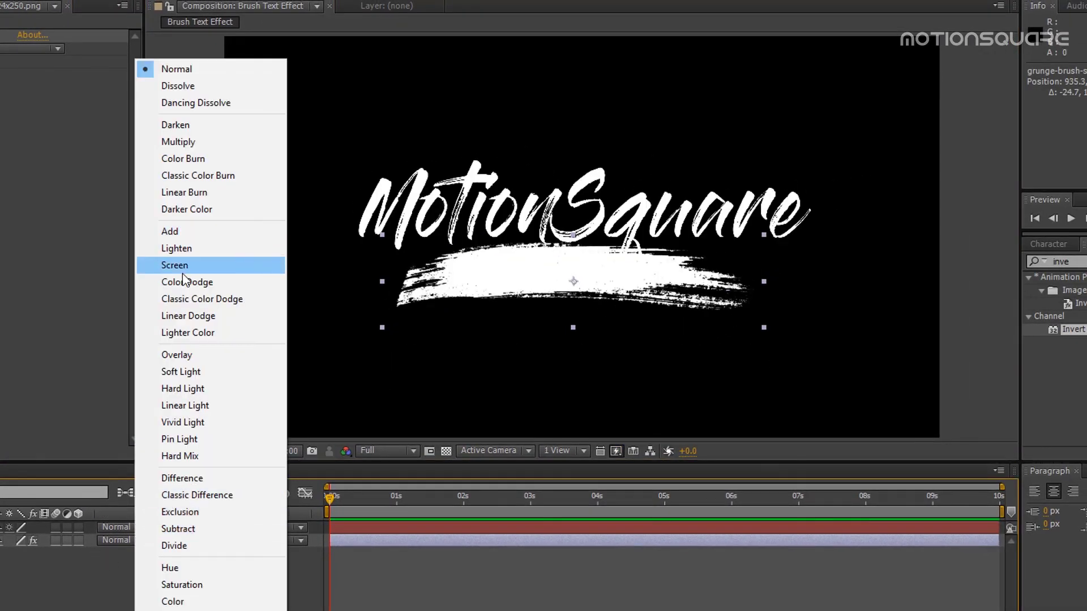
click(175, 232)
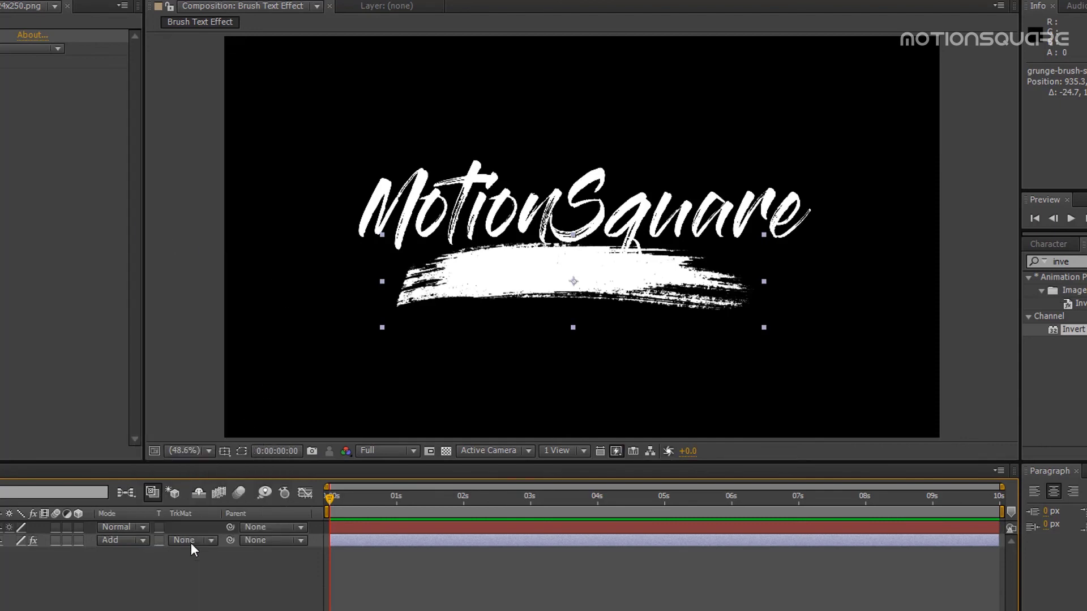
- Flatten the brush stroke into a thin underline and place it centrally beneath the MotionSquare text
mouse_move(574, 237)
mouse_down()
mouse_move(576, 275)
mouse_move(608, 269)
mouse_up()
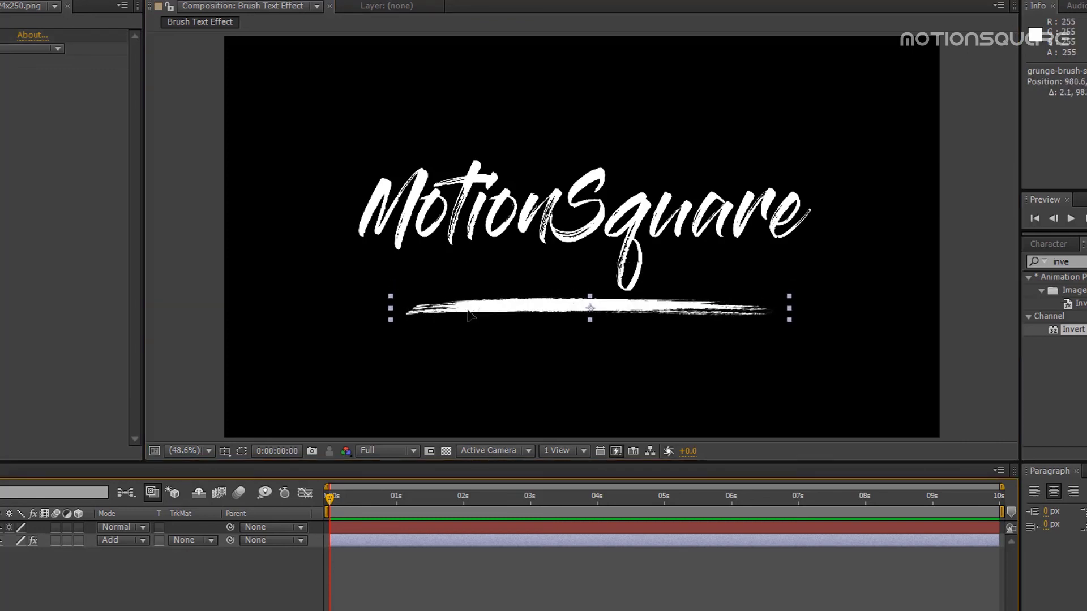
- Move the brush-stroke underline up and right so it crosses the tail of the q, then deselect it
mouse_move(469, 316)
mouse_down()
mouse_move(469, 299)
mouse_move(512, 268)
mouse_move(533, 273)
mouse_move(522, 278)
mouse_up()
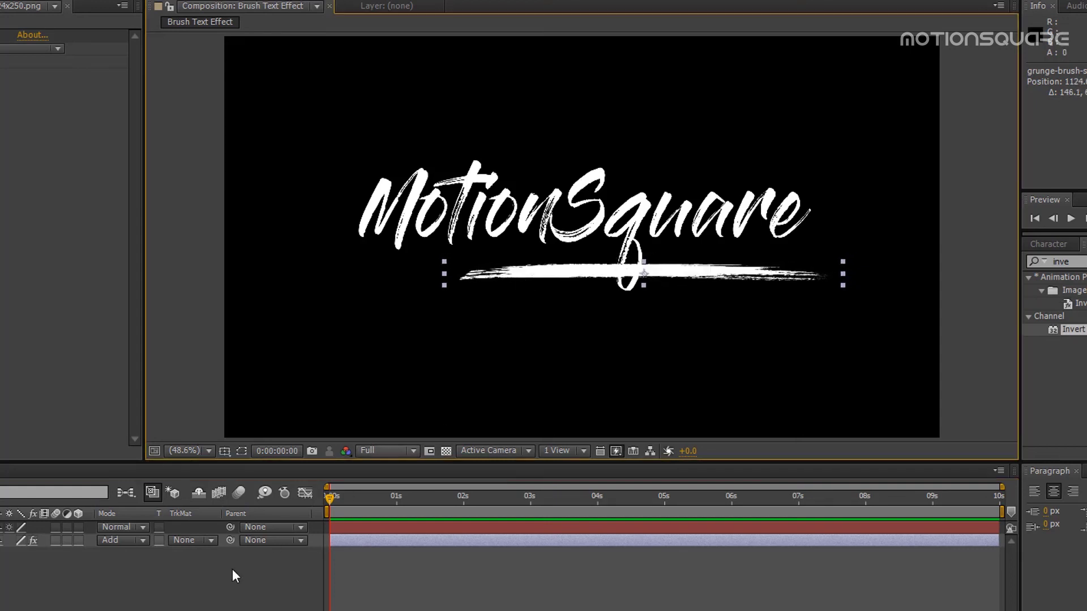
key(ctrl+shift+a)
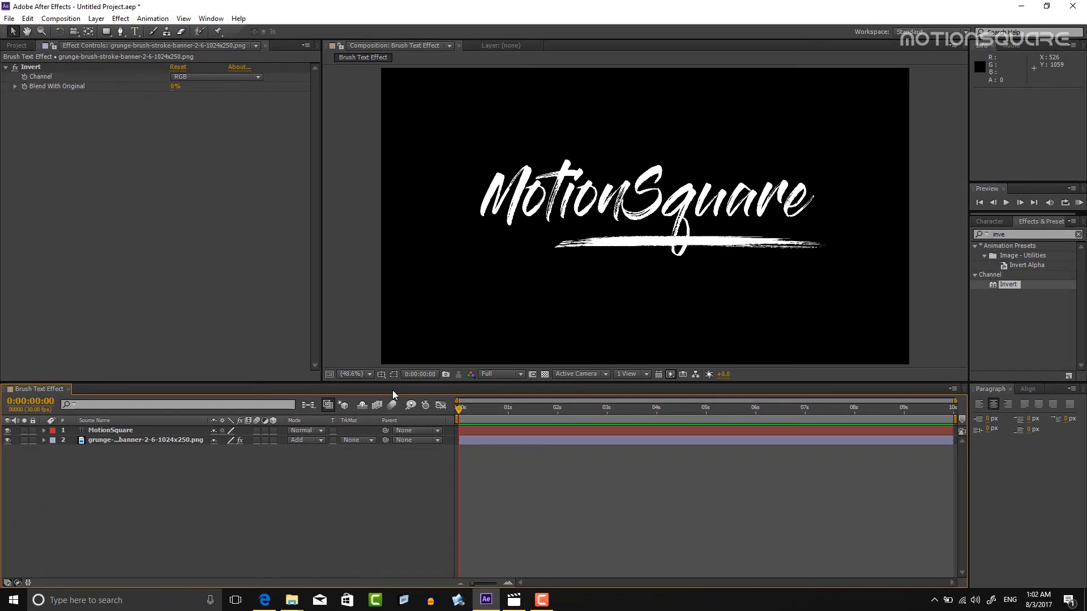
- Start a mask path on the MotionSquare text layer with the Pen tool, tracing the strokes of the letter M
click(46, 430)
key(g)
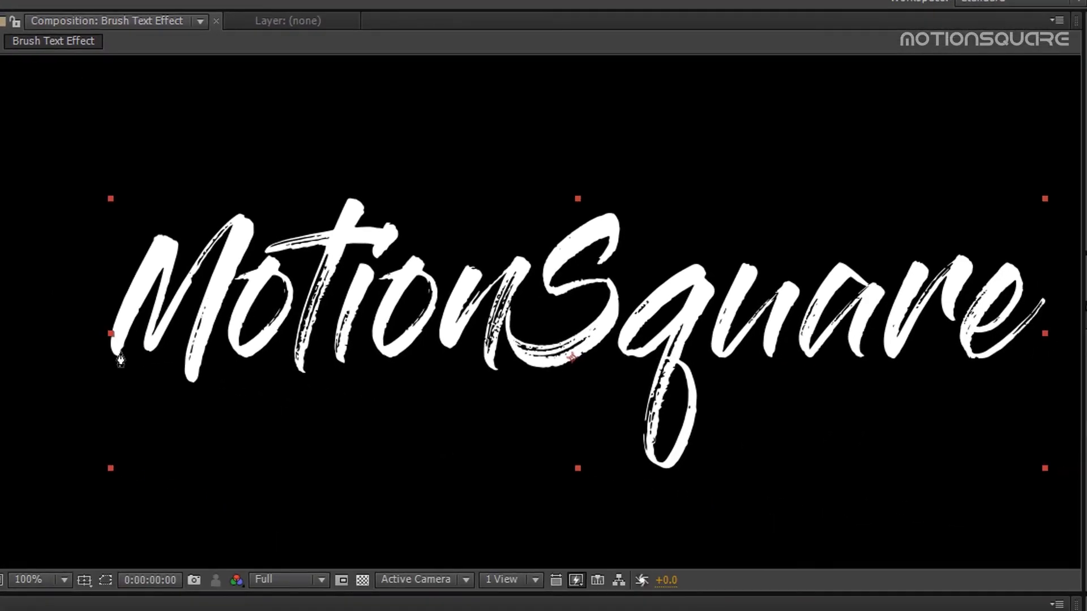
click(115, 349)
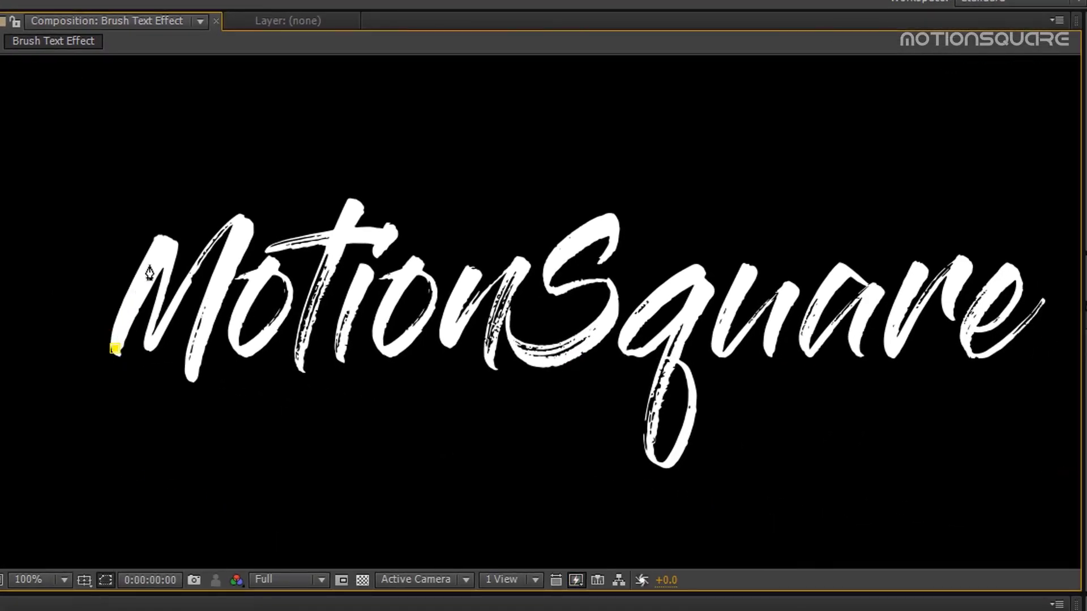
click(164, 243)
click(148, 334)
click(151, 348)
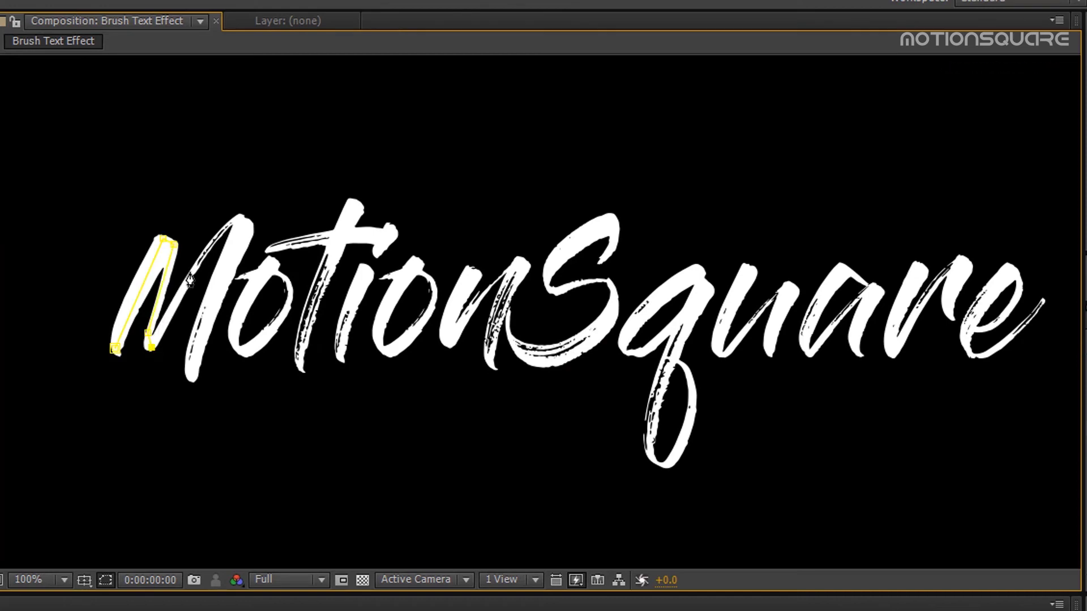
click(212, 243)
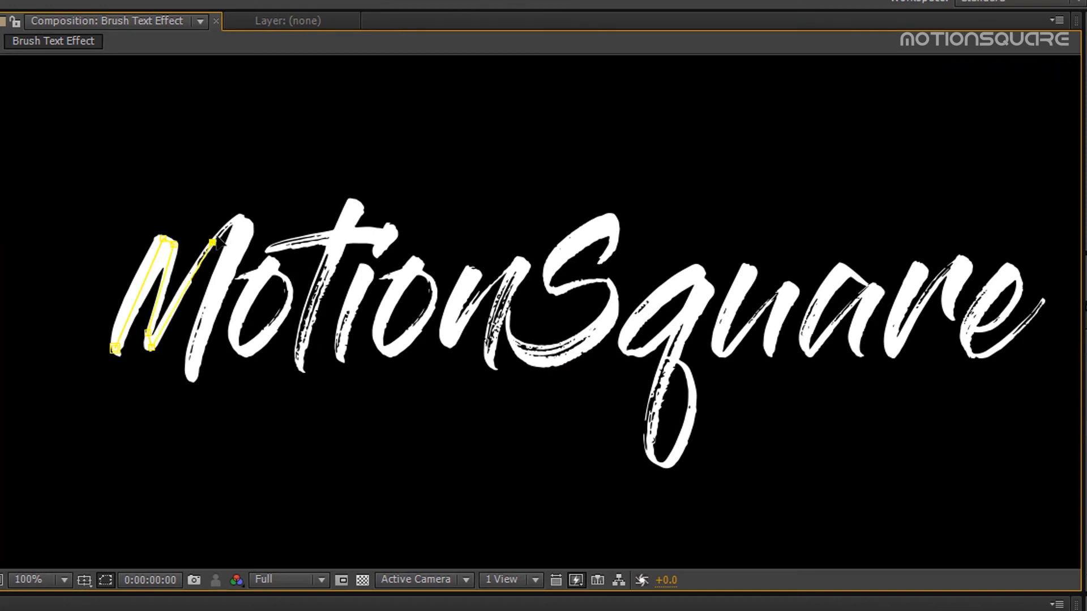
click(240, 217)
click(244, 233)
click(206, 316)
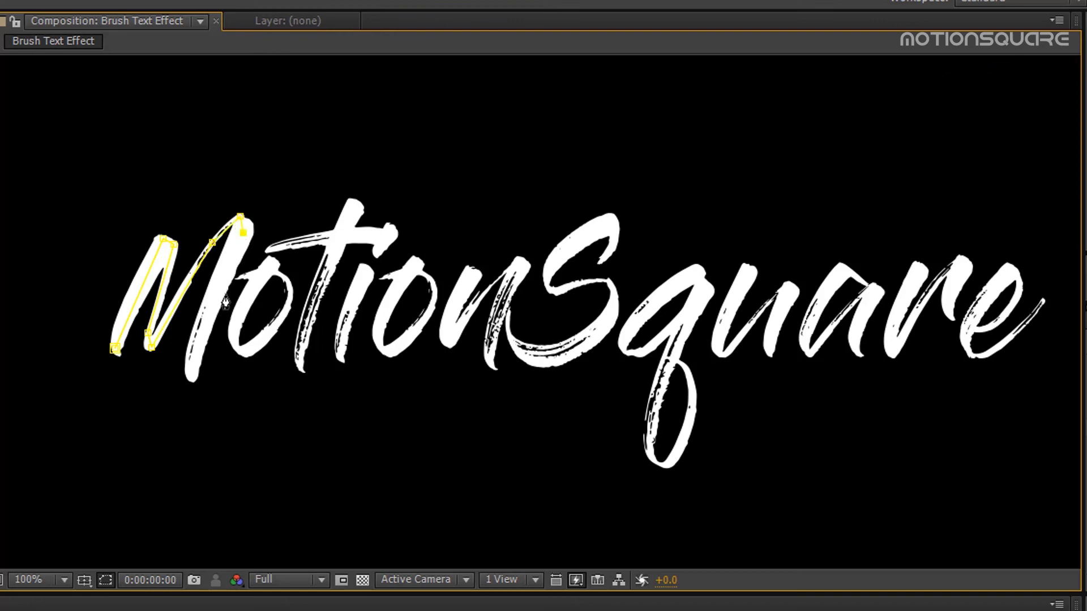
click(192, 378)
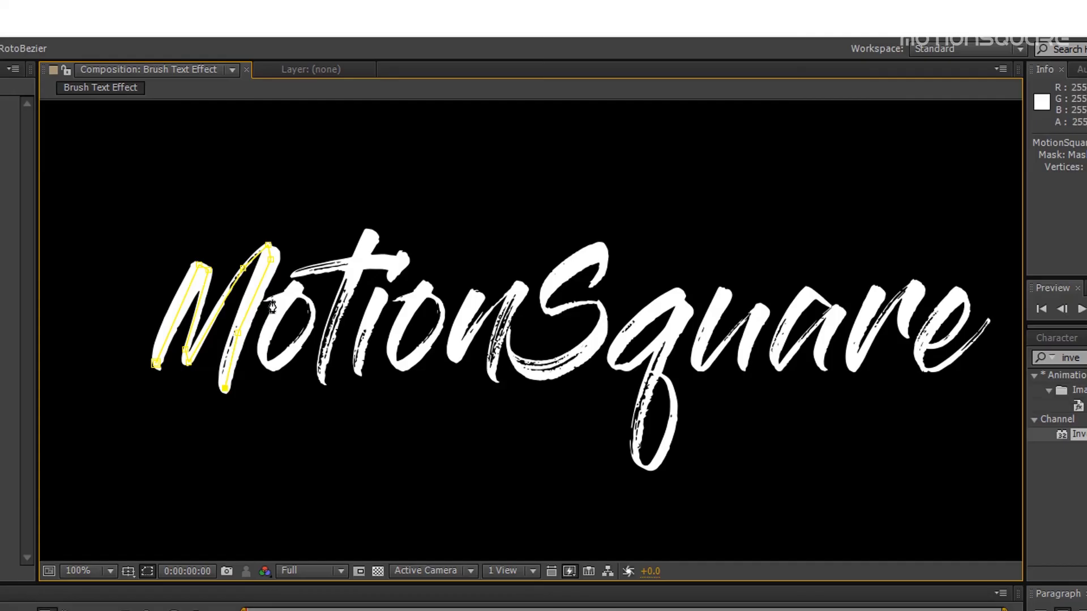
- Continue the mask path around the first letter o, following its brush stroke
click(244, 277)
click(295, 296)
click(312, 306)
click(309, 330)
click(290, 354)
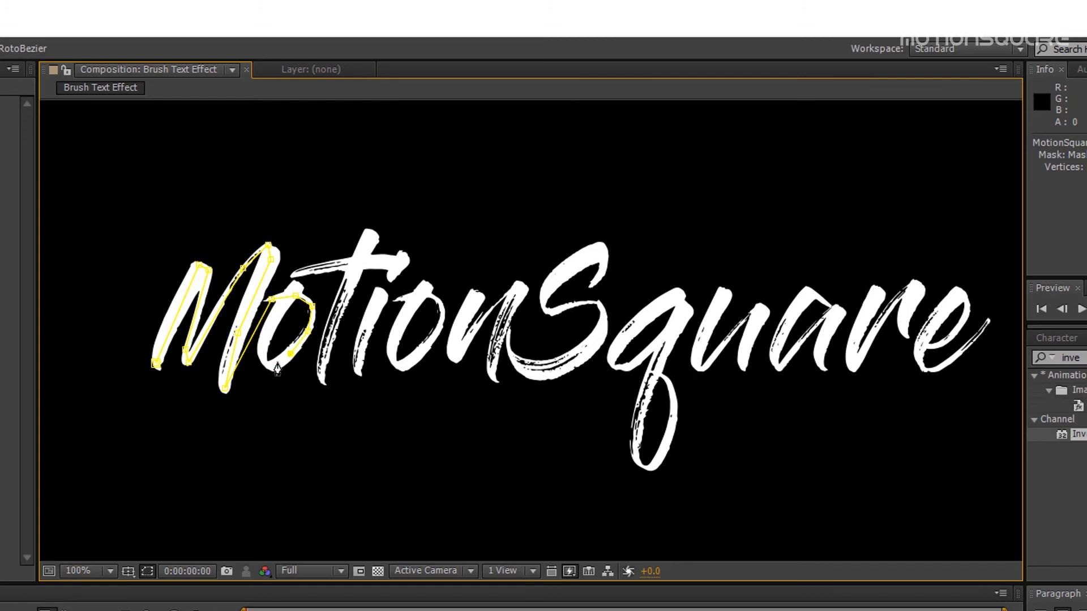
click(262, 346)
click(271, 322)
- Continue the mask path along the crossbar of the t and down its stem
click(295, 280)
click(318, 266)
click(344, 264)
click(377, 262)
click(402, 256)
click(390, 279)
click(373, 238)
click(343, 295)
click(327, 348)
click(323, 383)
- Continue the mask path down the letter i and around the second letter o
click(380, 291)
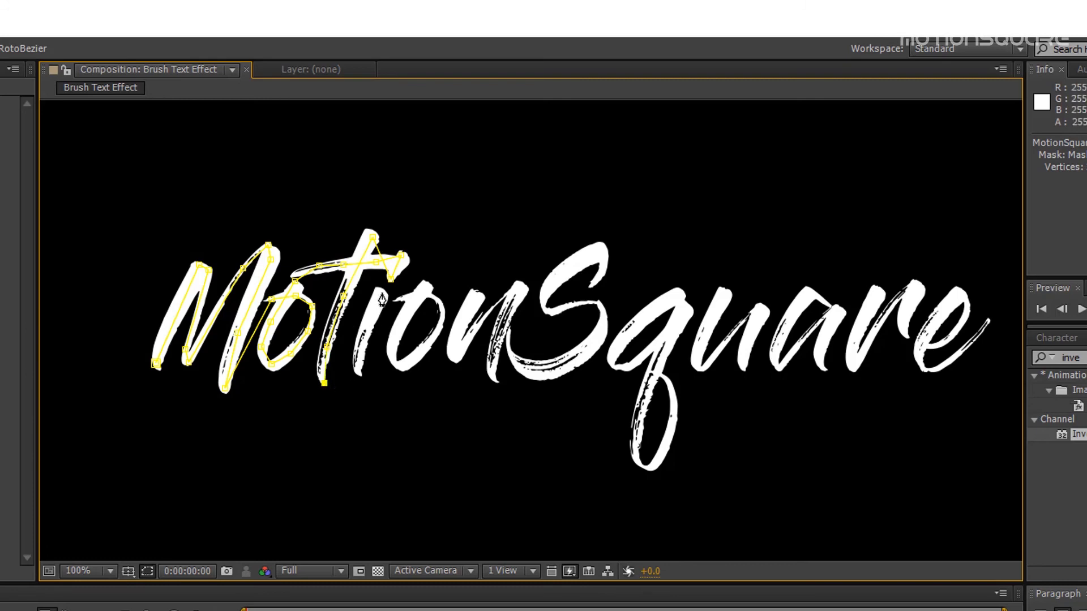
click(359, 374)
click(396, 300)
click(419, 296)
click(432, 299)
click(441, 311)
click(436, 334)
click(416, 356)
click(403, 363)
click(395, 344)
click(410, 306)
click(425, 286)
- Continue the mask path through the strokes of the letter n
click(474, 292)
click(457, 344)
click(490, 307)
click(515, 287)
click(505, 324)
click(494, 378)
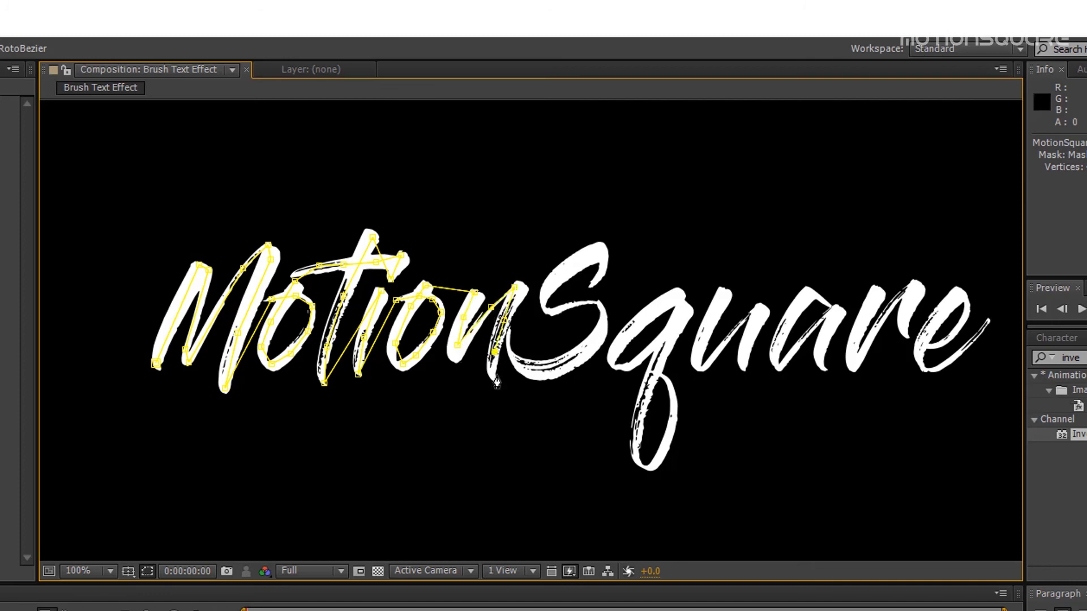
- Continue the mask path along the curves of the letter S from its lower end up to its tip
click(537, 368)
click(576, 352)
click(602, 320)
click(596, 302)
click(571, 304)
click(550, 307)
click(544, 295)
click(574, 264)
click(598, 251)
- Continue the mask path around the bowl of the q and its looped tail
click(682, 290)
click(635, 327)
click(615, 352)
click(625, 367)
click(678, 320)
click(685, 318)
click(641, 407)
click(638, 453)
click(654, 467)
click(670, 425)
click(671, 396)
click(656, 375)
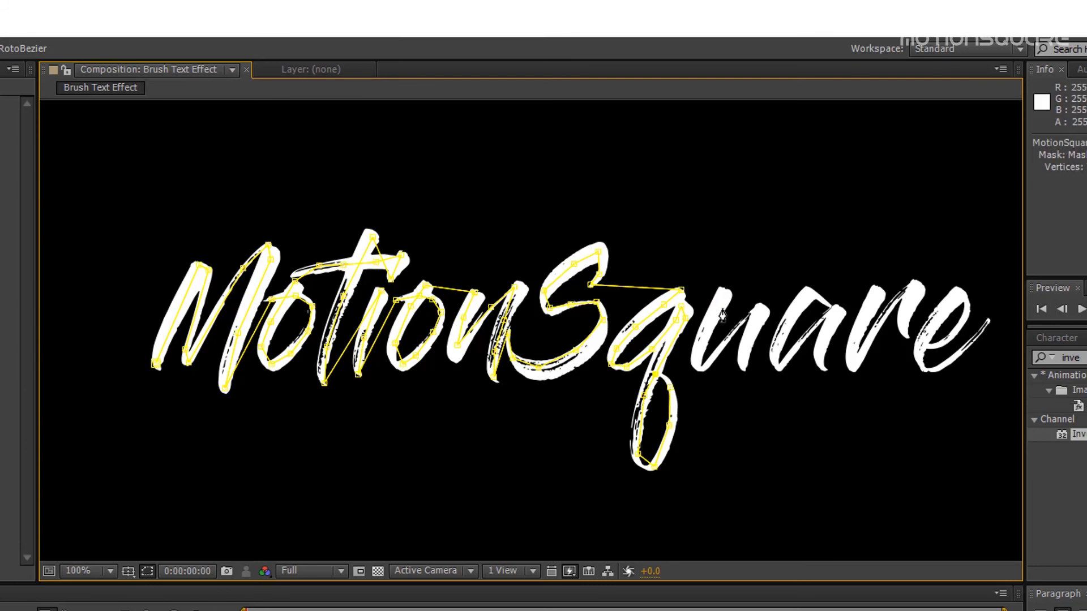
- Continue the mask path down, up and down again along the strokes of the letter u
click(721, 289)
click(706, 366)
click(724, 340)
click(747, 316)
click(745, 369)
- Continue the mask path over the letter a, undoing a misplaced point and retracing its inner strokes
click(815, 295)
click(780, 363)
click(798, 346)
click(830, 309)
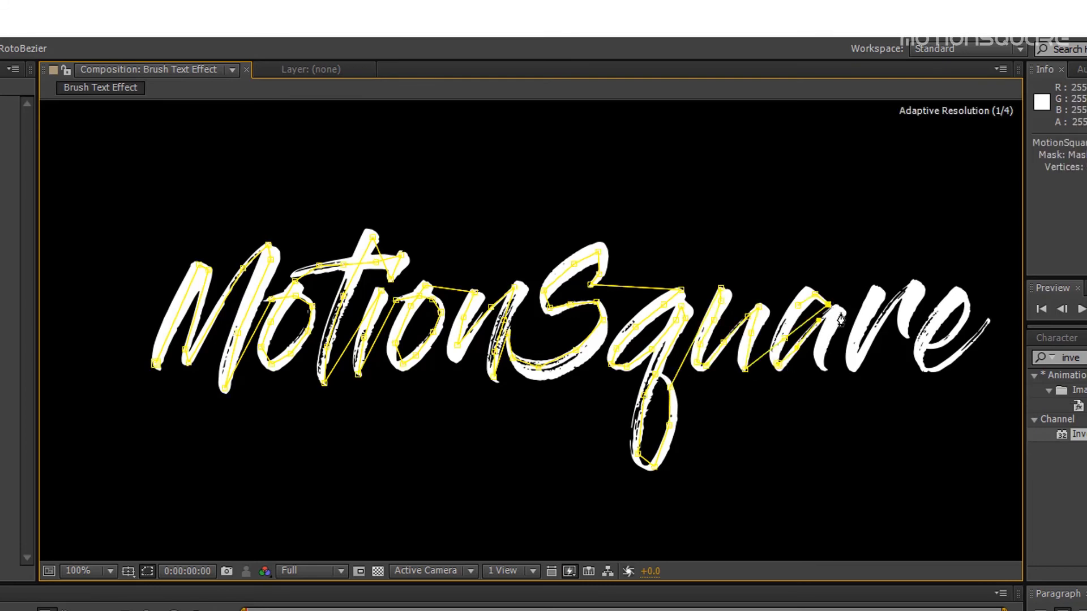
key(ctrl+z)
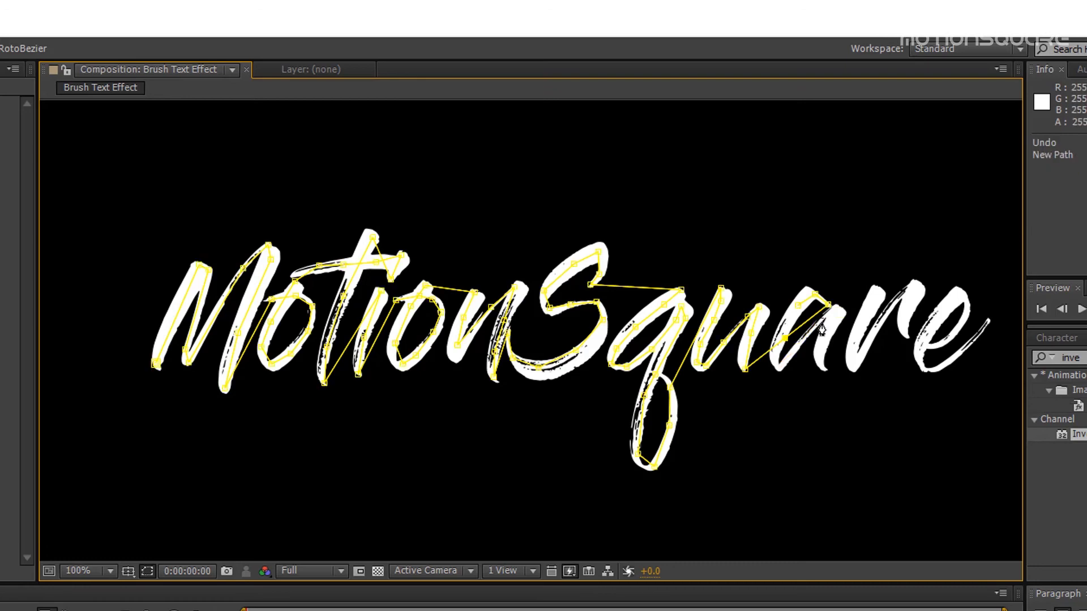
click(803, 311)
click(798, 348)
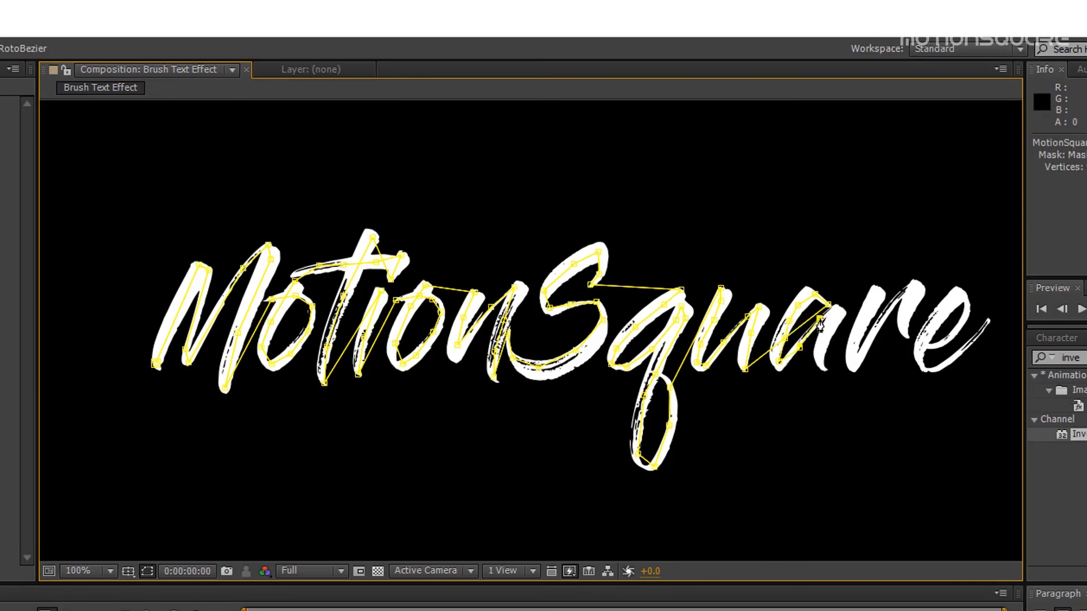
click(835, 316)
click(823, 368)
- Continue the mask path along the stem and arm of the letter r
click(873, 291)
click(856, 339)
click(882, 321)
click(909, 289)
- Finish the mask path by tracing the final letter e out to the end of its tail
click(909, 337)
click(929, 346)
click(967, 312)
click(961, 292)
click(947, 318)
click(931, 337)
click(918, 358)
click(956, 365)
click(985, 324)
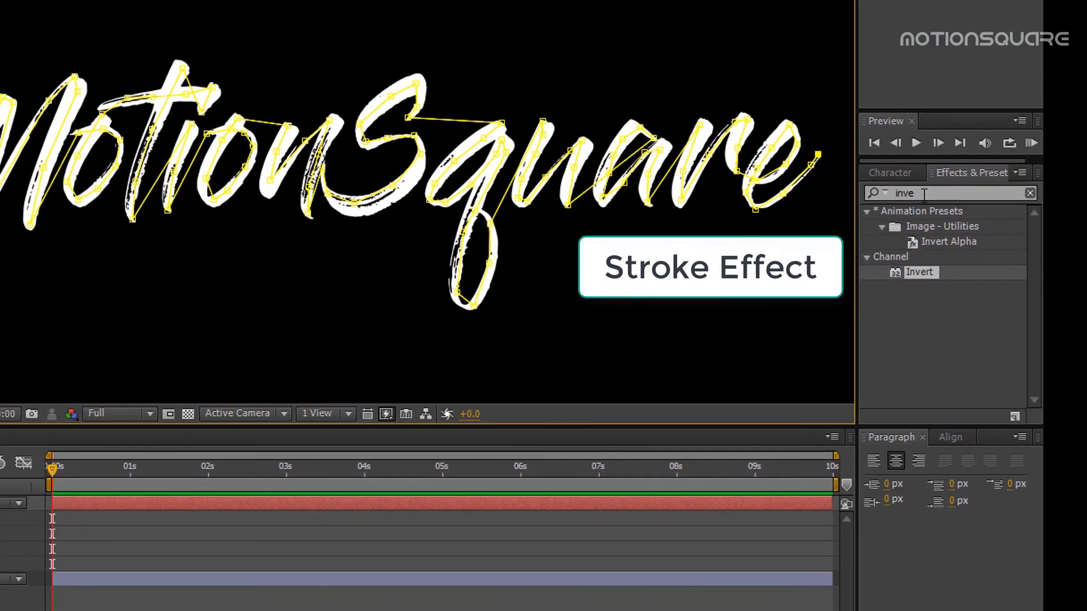
- Find the Generate Stroke effect by searching for "stroke" and apply it to the MotionSquare text layer
click(924, 194)
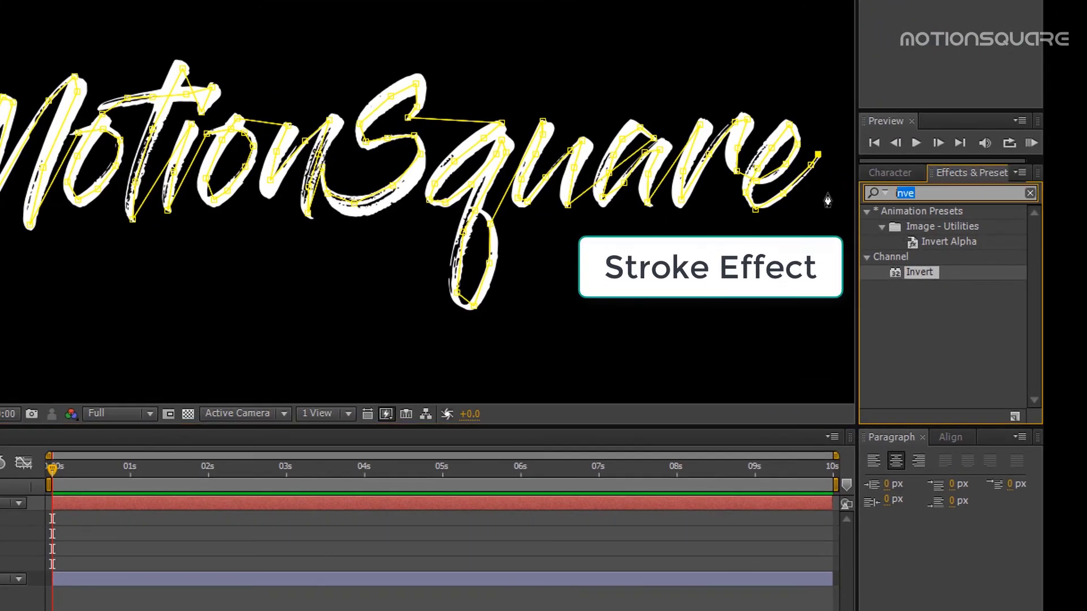
text(str)
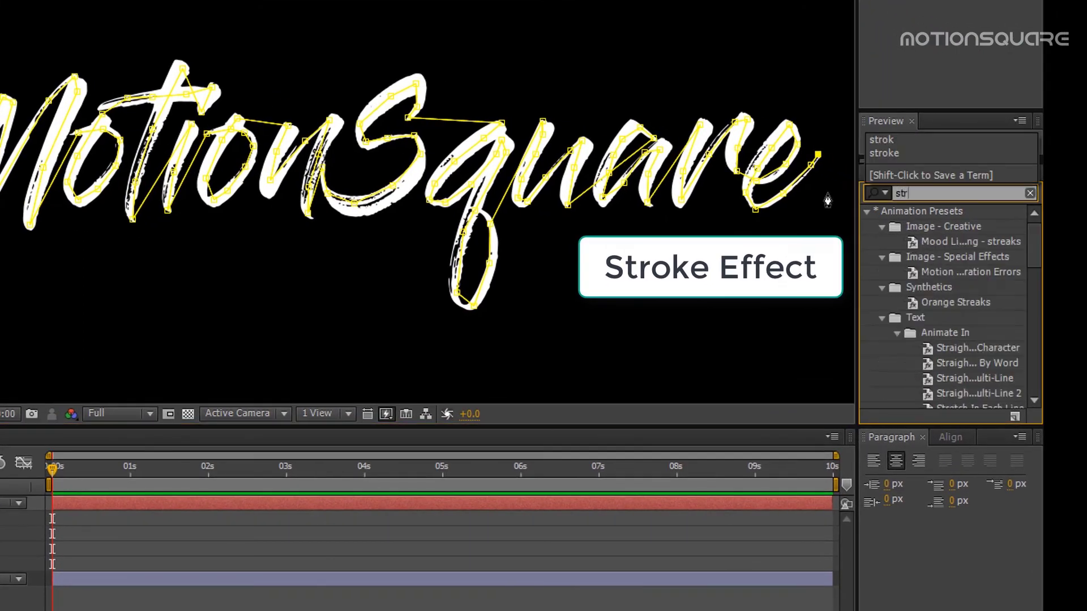
text(oke)
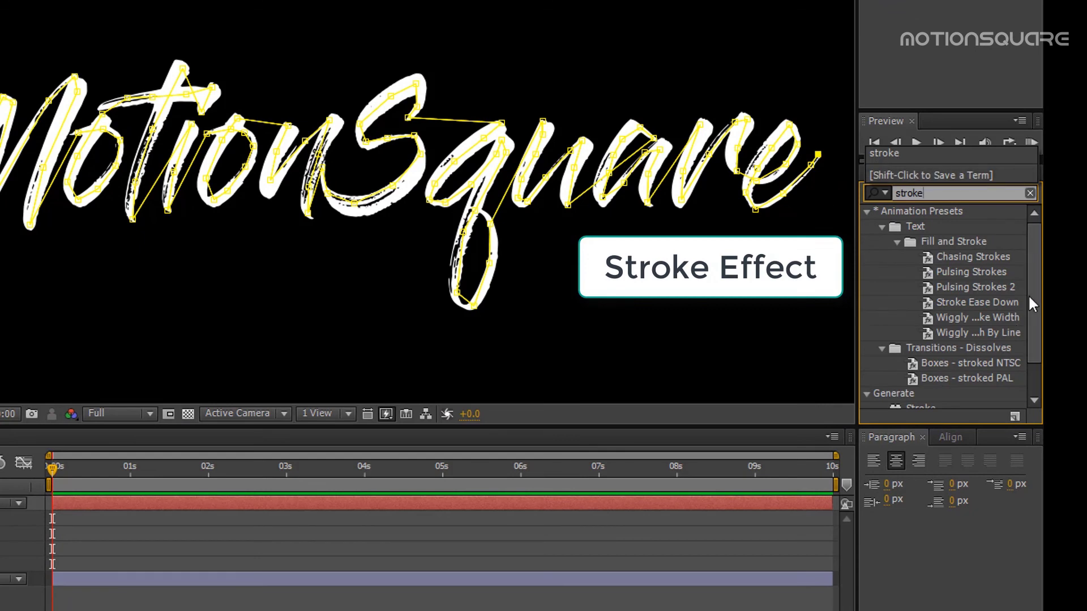
drag(1030, 295, 1035, 342)
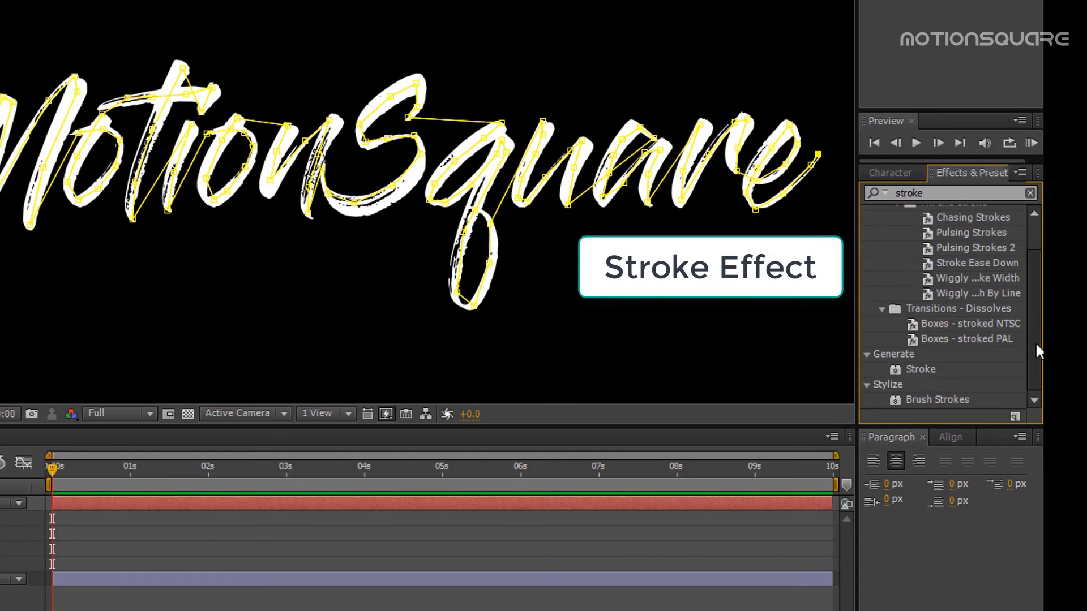
click(927, 367)
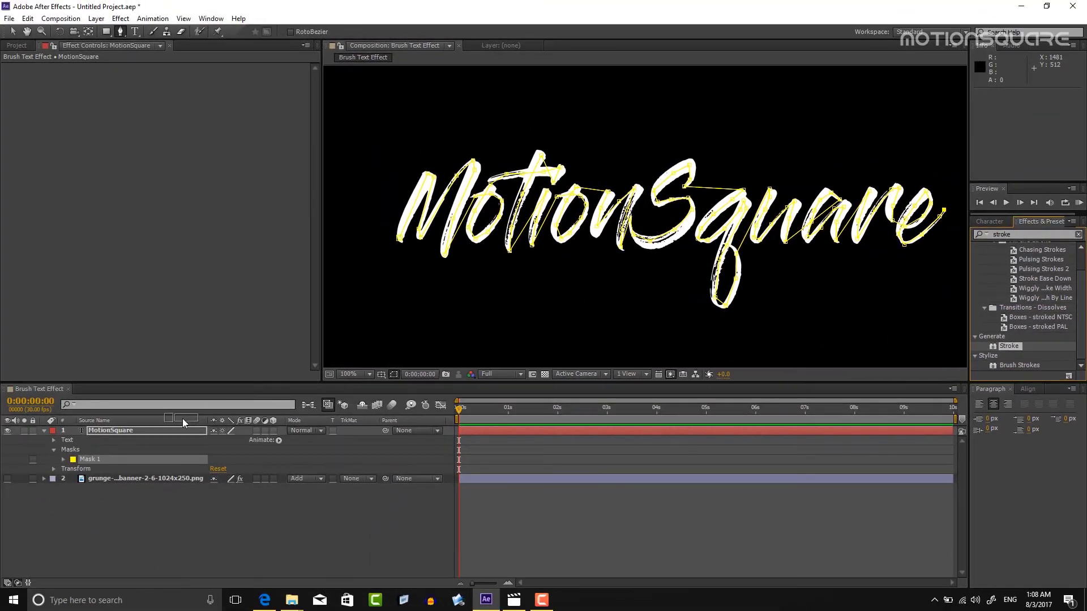
drag(184, 424, 184, 428)
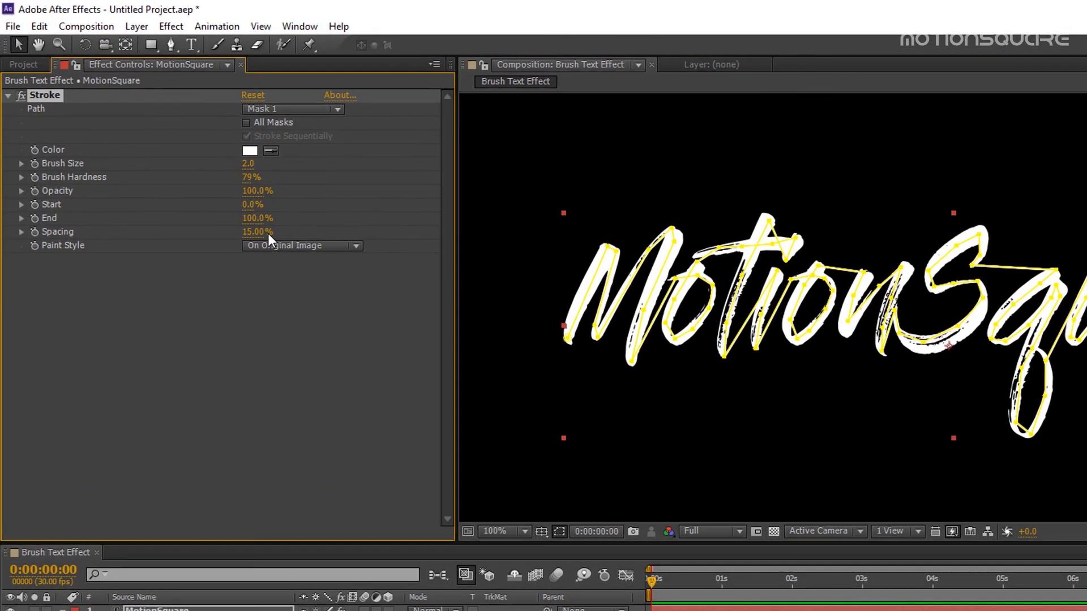
- Increase the Stroke effect's Brush Size to 20.6 so the stroke covers the lettering
drag(248, 165, 355, 160)
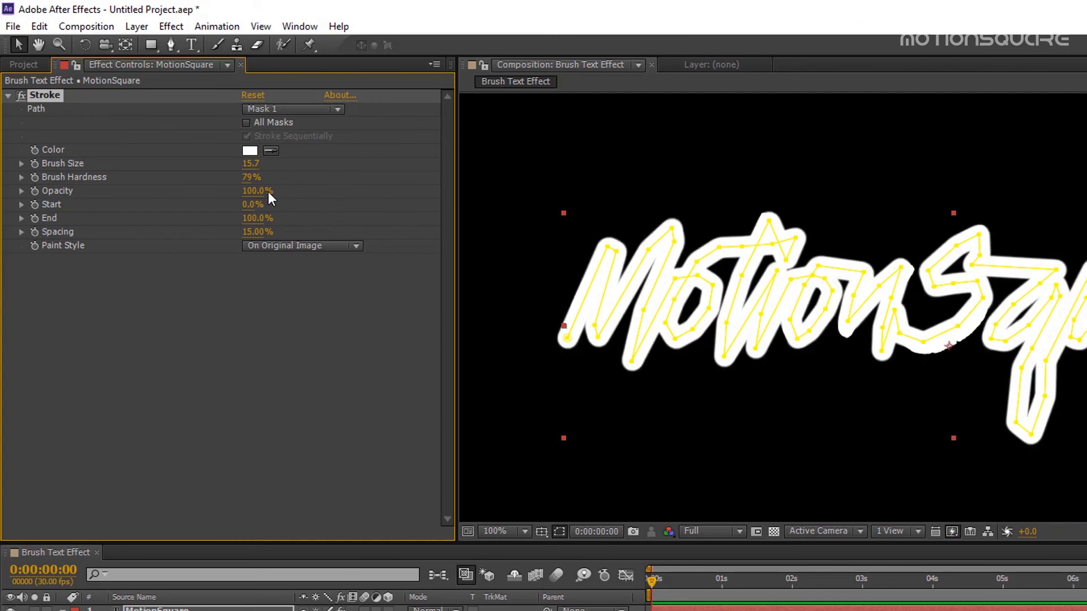
drag(248, 164, 281, 163)
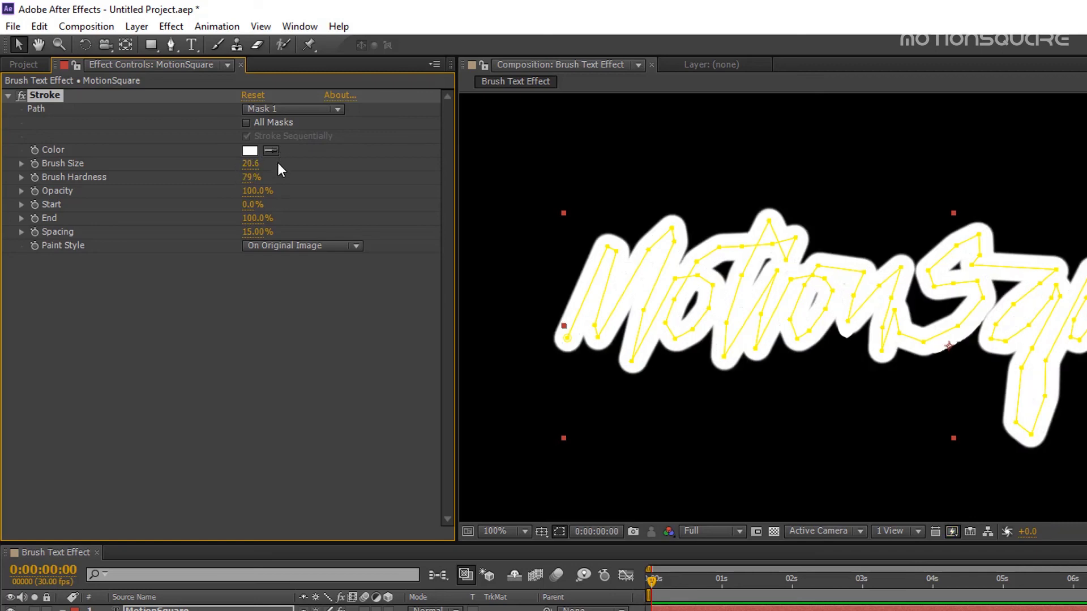
mouse_move(251, 221)
mouse_down()
mouse_move(164, 212)
mouse_move(282, 205)
mouse_up()
- Set the Stroke effect's Paint Style to Reveal Original Image and hide the mask outlines in the composition view
click(304, 245)
click(307, 300)
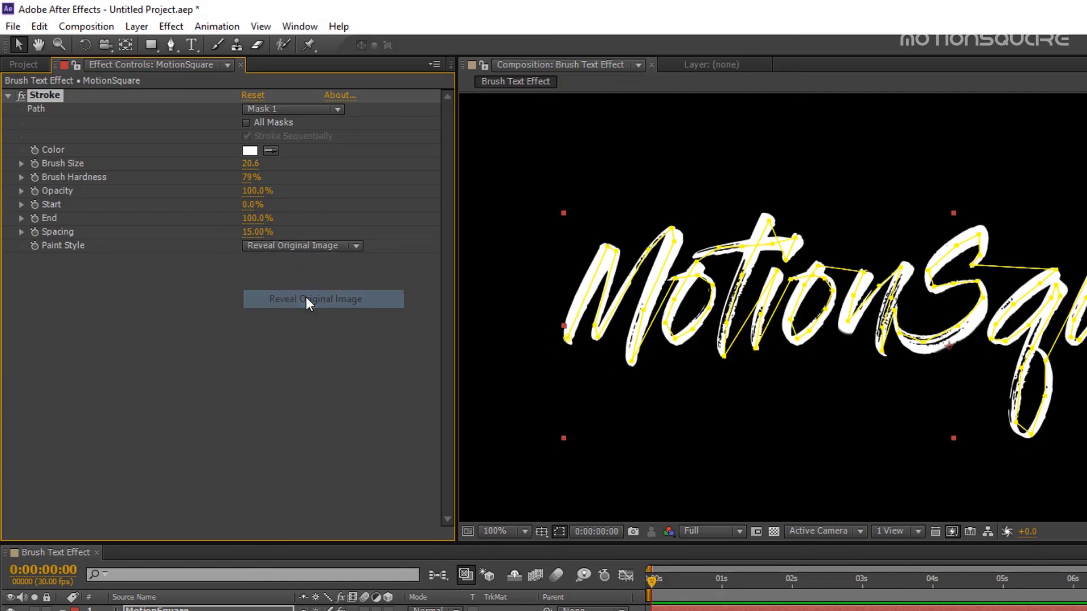
click(561, 532)
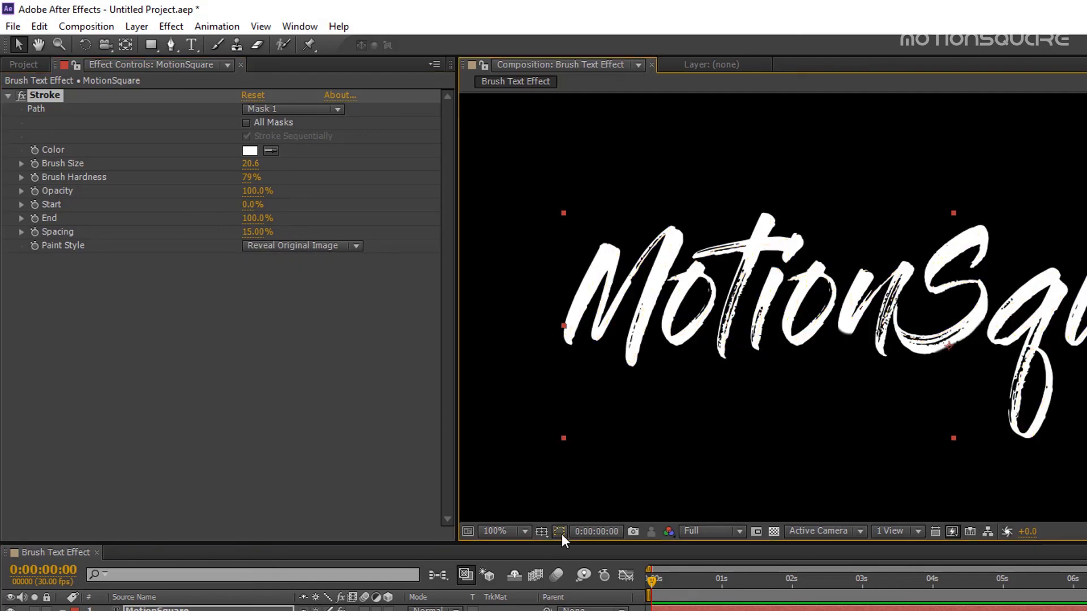
- Test the writing reveal by varying the Stroke effect's End value between 0% and 100%
drag(256, 219, 180, 222)
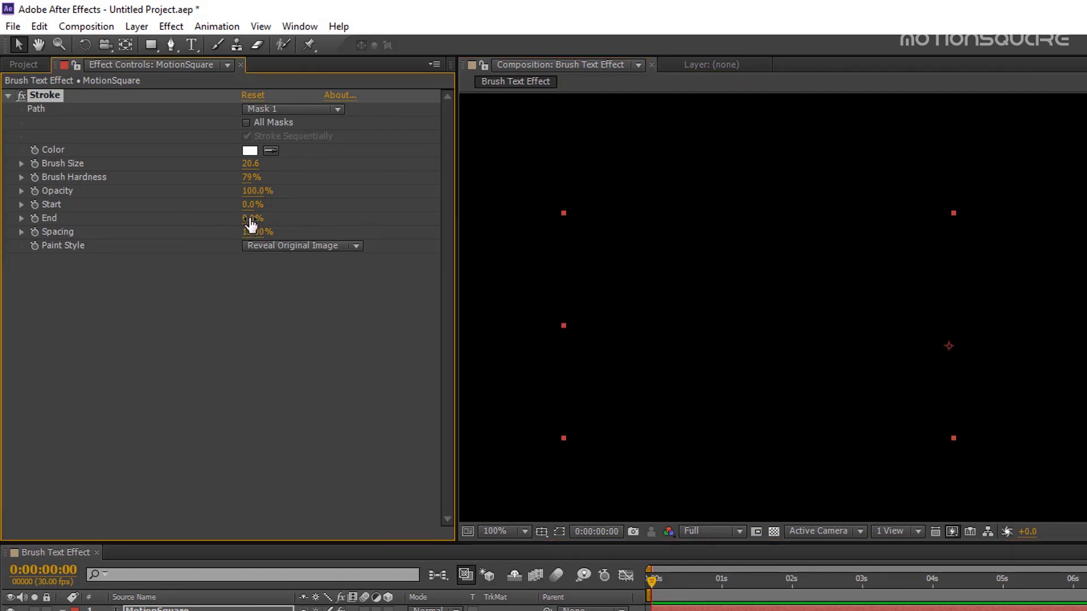
drag(255, 222, 357, 226)
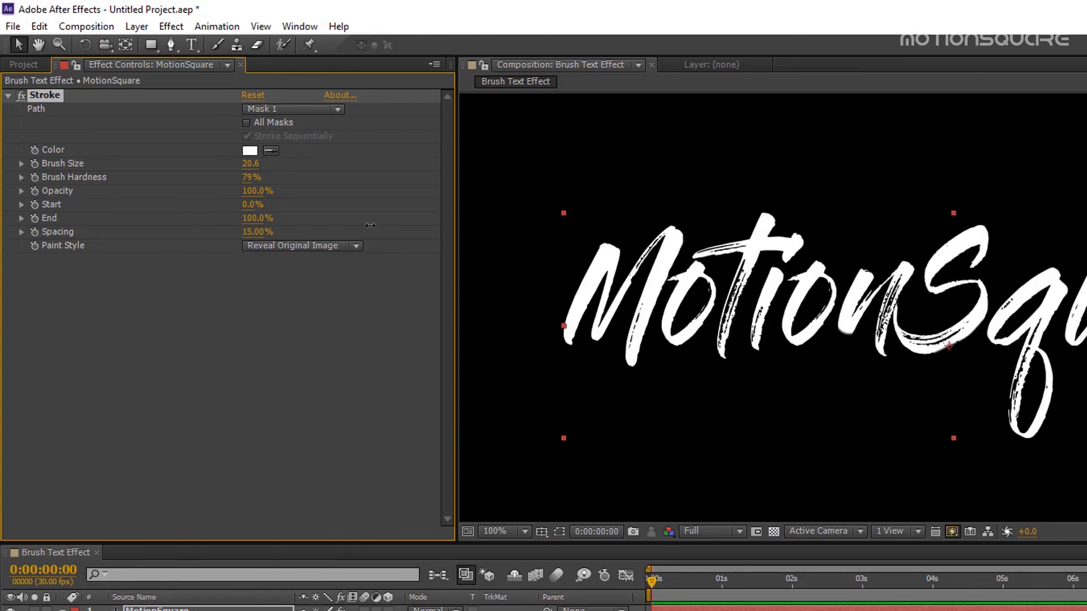
drag(370, 225, 253, 227)
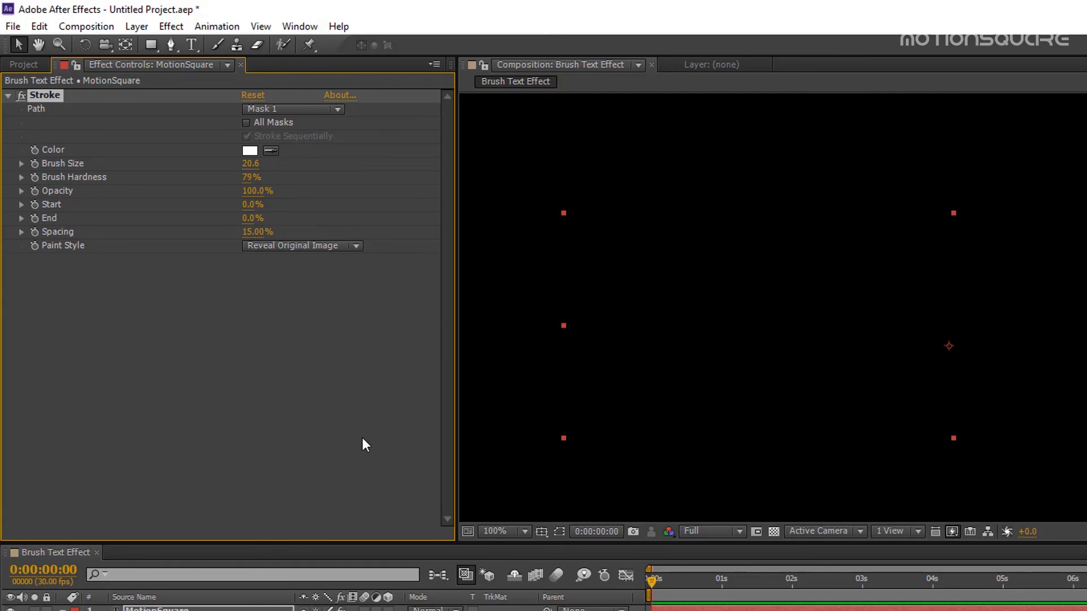
drag(246, 226, 357, 226)
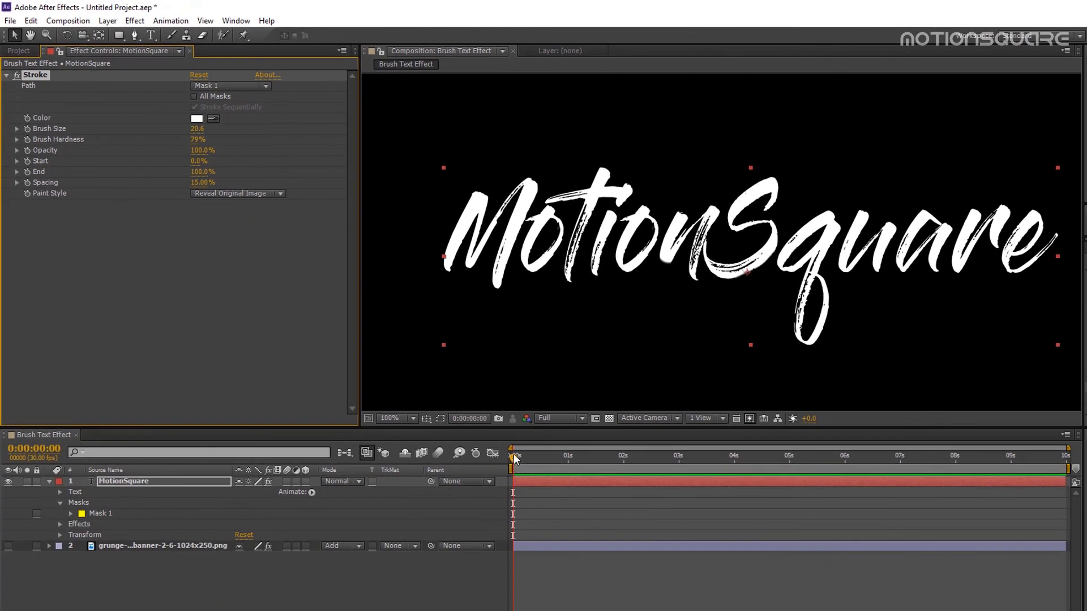
- Keyframe the Stroke effect's End at 100% at 0:00:02:01 and 0% at 0:00:00:00, and play the animation
click(626, 456)
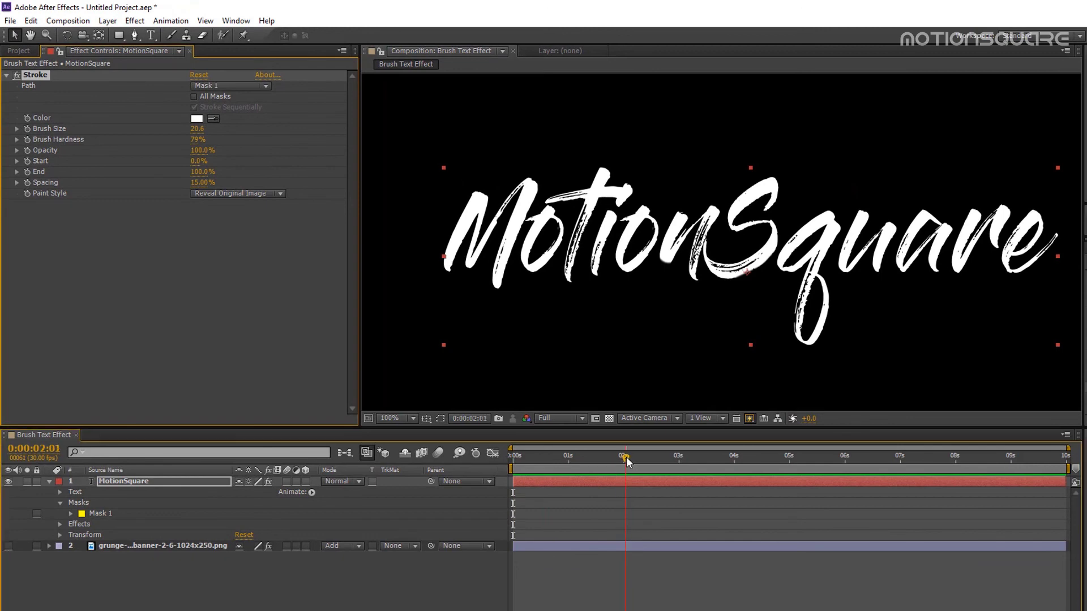
click(26, 172)
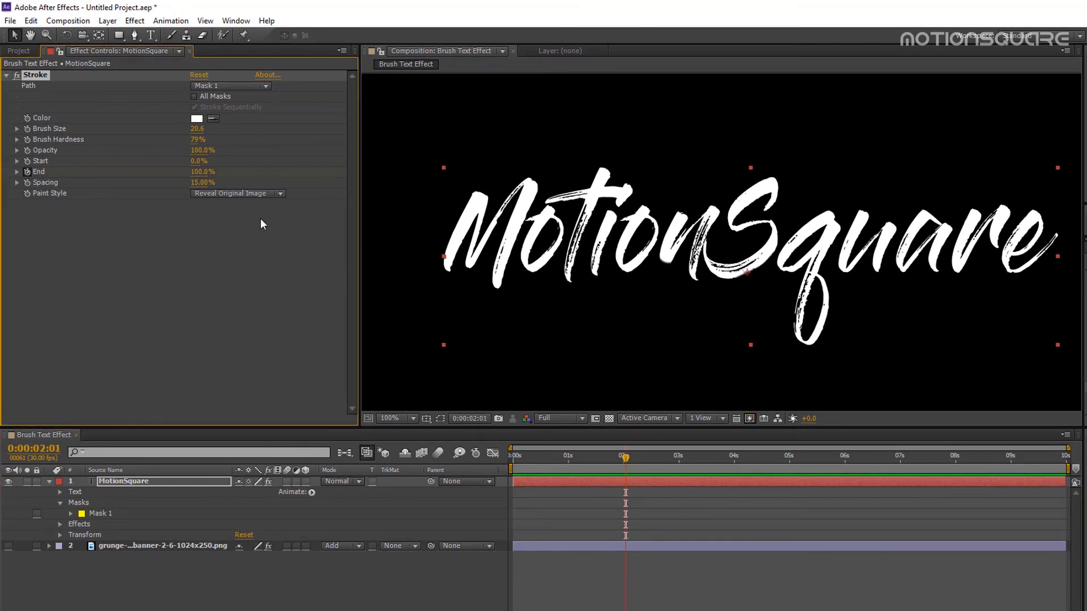
drag(627, 456, 511, 456)
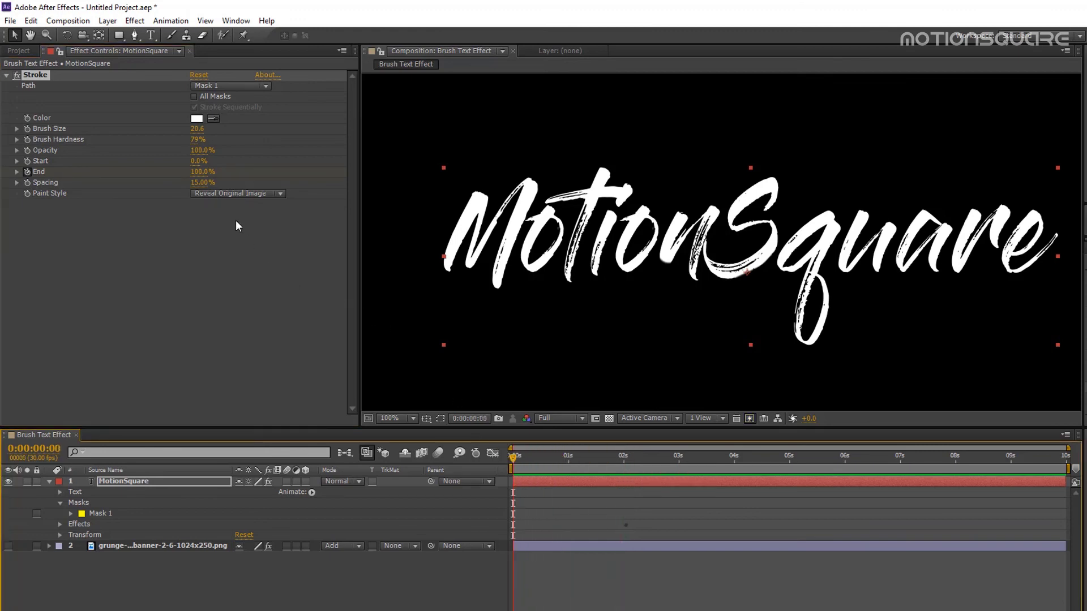
drag(203, 173, 104, 179)
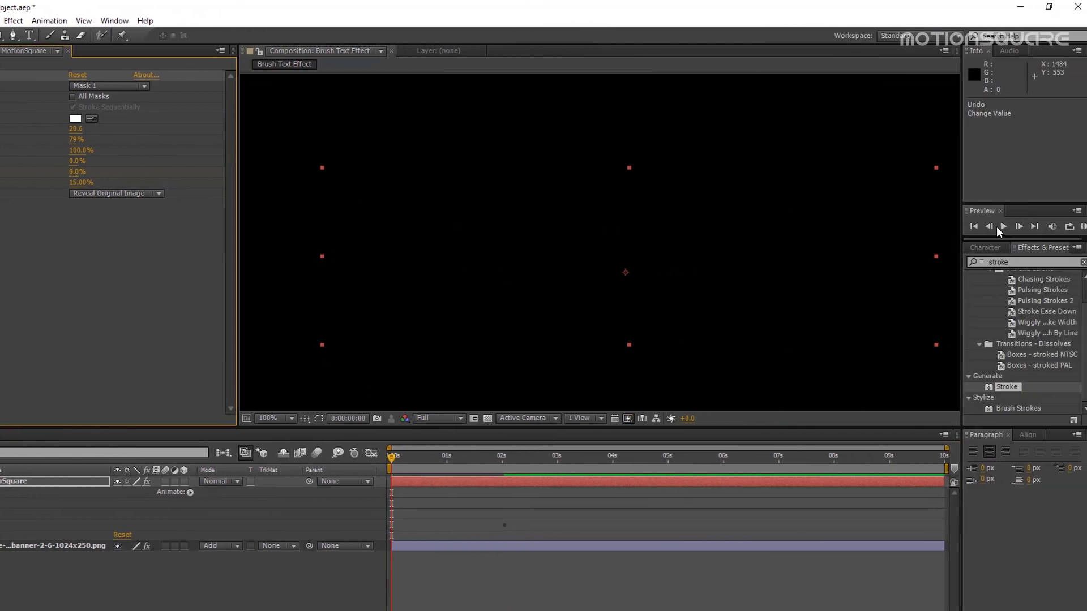
click(996, 227)
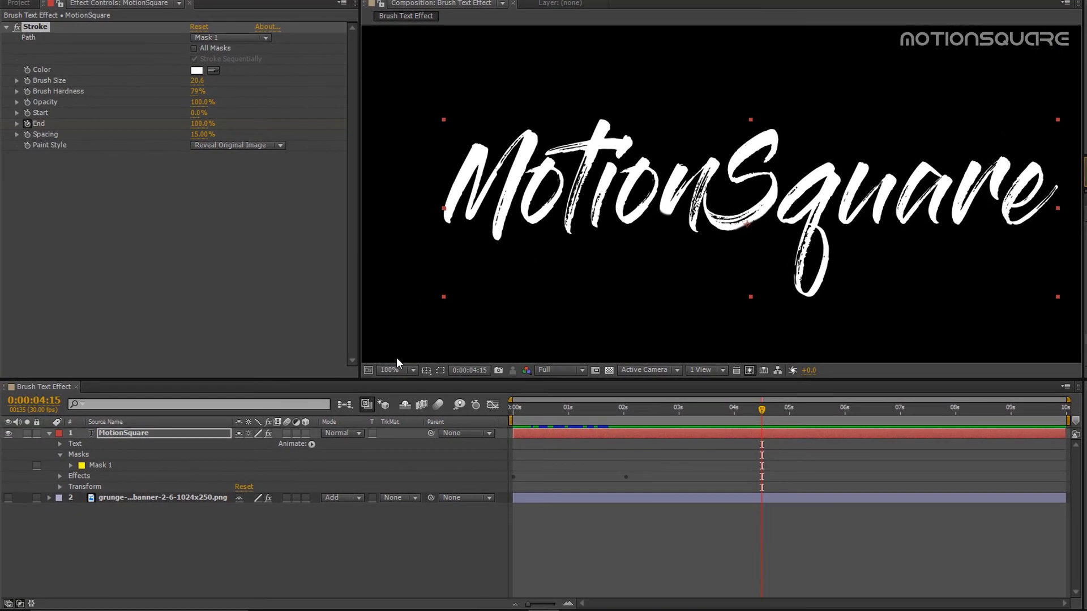
- Fit the composition view up to 100%, collapse the MotionSquare layer, and make the grunge brush-stroke underline layer visible
click(270, 417)
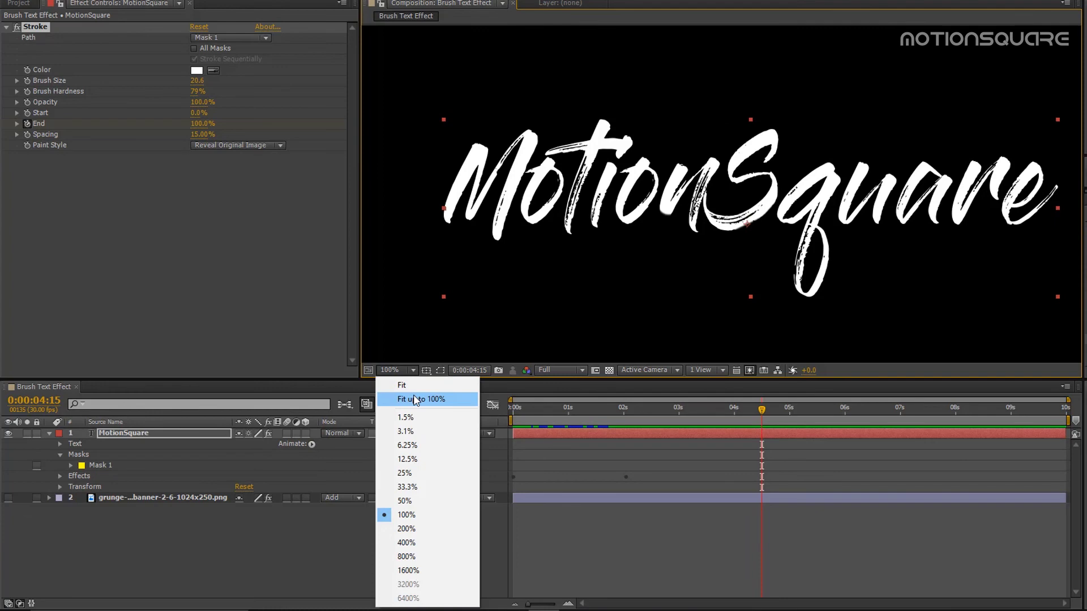
click(419, 400)
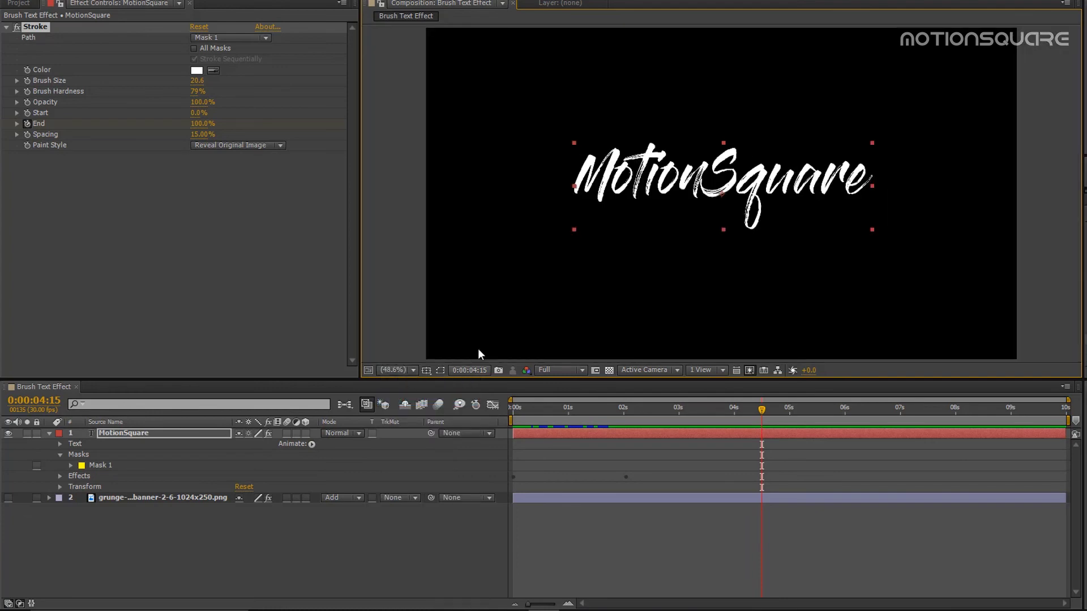
click(49, 433)
click(127, 430)
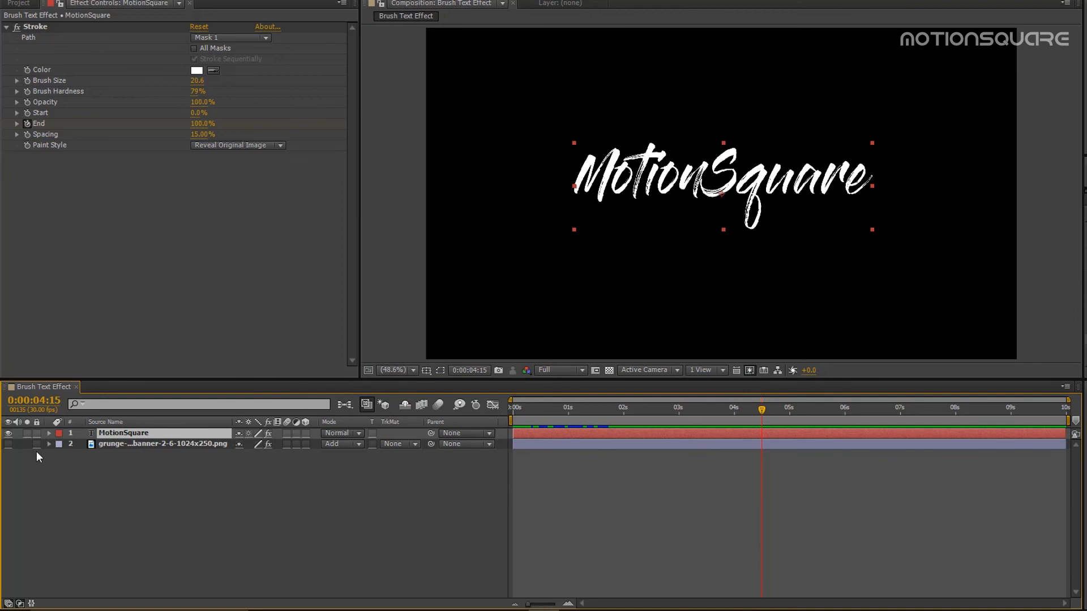
click(8, 444)
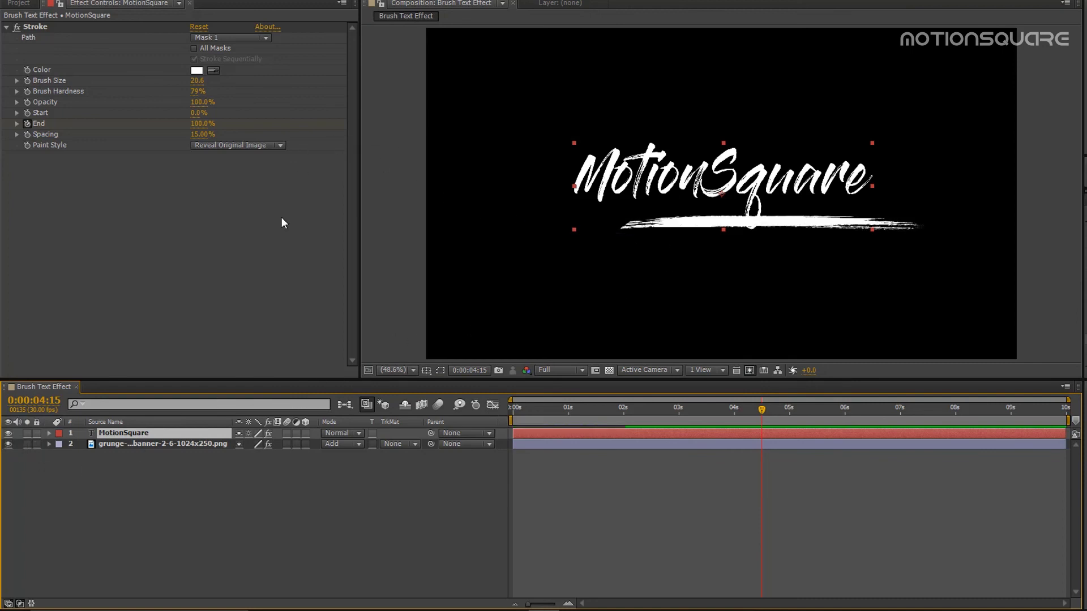
- Draw a rectangular mask around the whole brush-stroke underline on the grunge banner layer
click(147, 444)
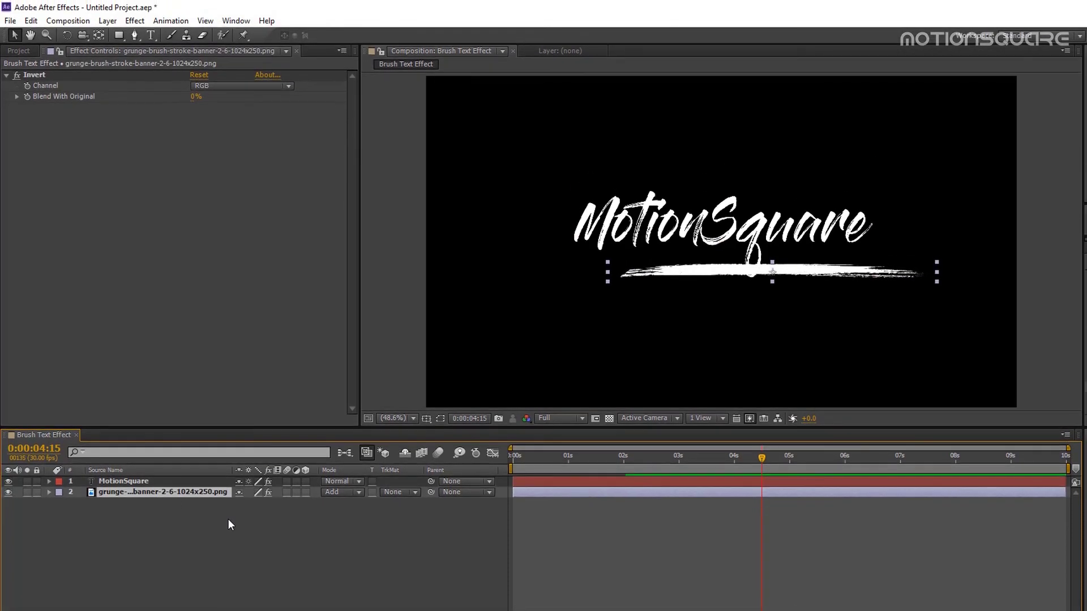
click(122, 36)
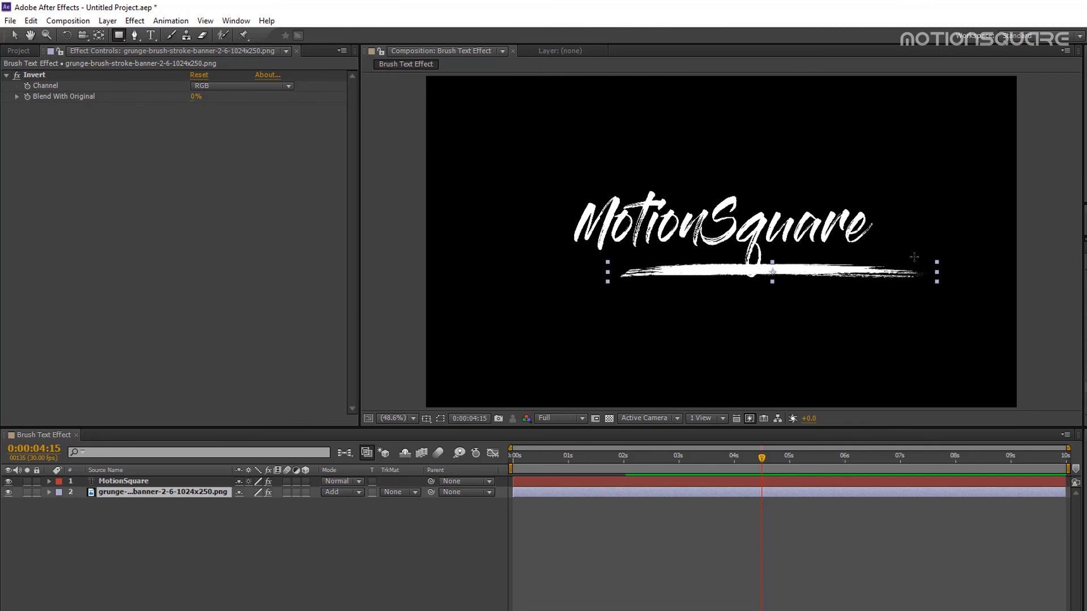
mouse_move(921, 257)
mouse_down()
mouse_move(920, 289)
mouse_move(575, 289)
mouse_move(609, 289)
mouse_up()
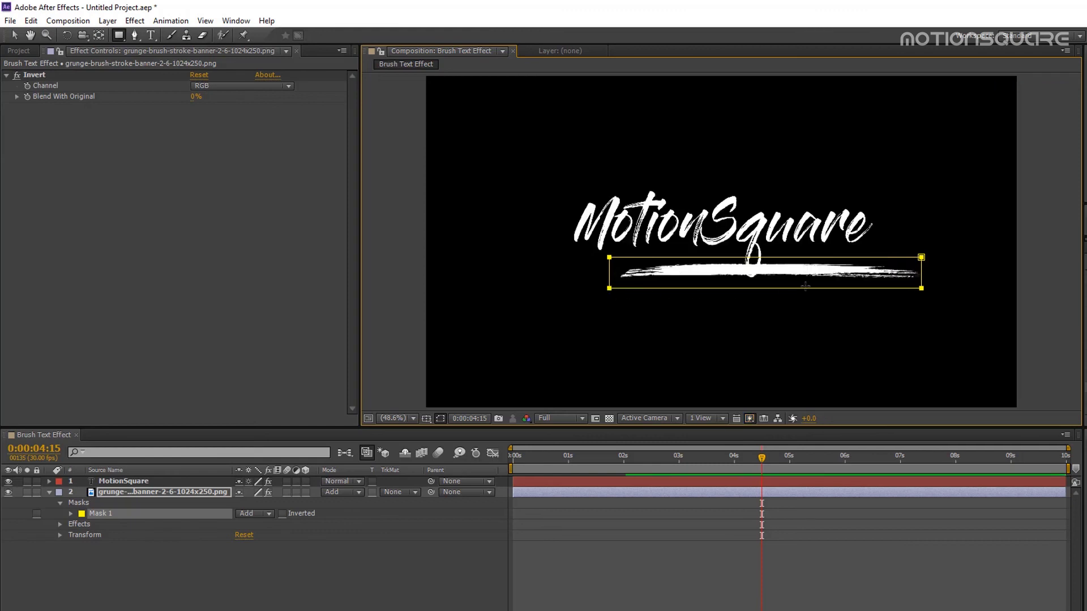
- Set a Mask Path keyframe for the underline's Mask 1 at 0:00:02:27
click(70, 515)
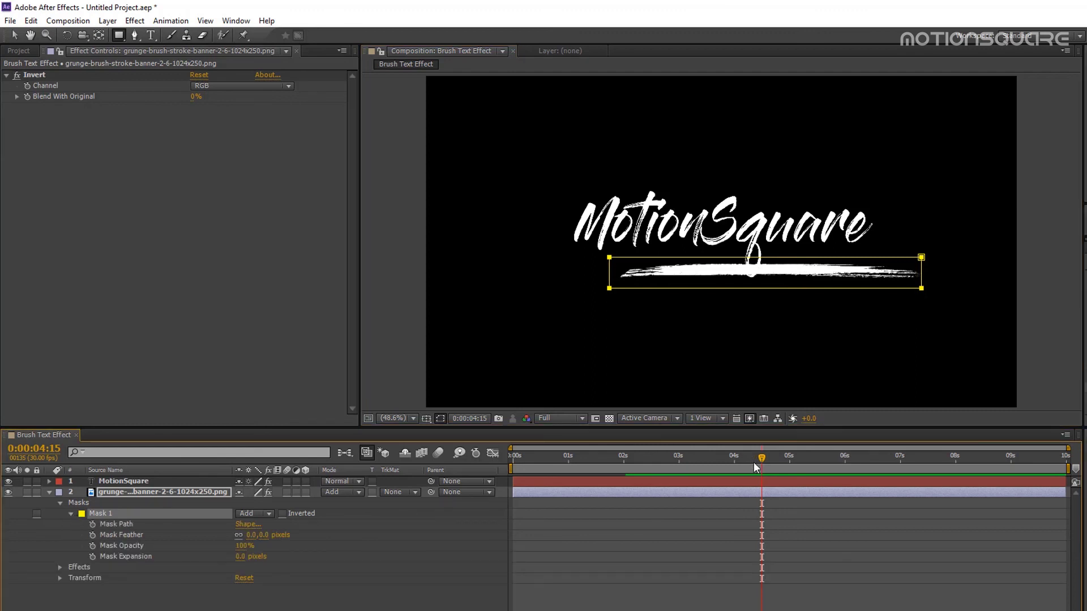
drag(759, 459, 703, 469)
drag(627, 471, 673, 459)
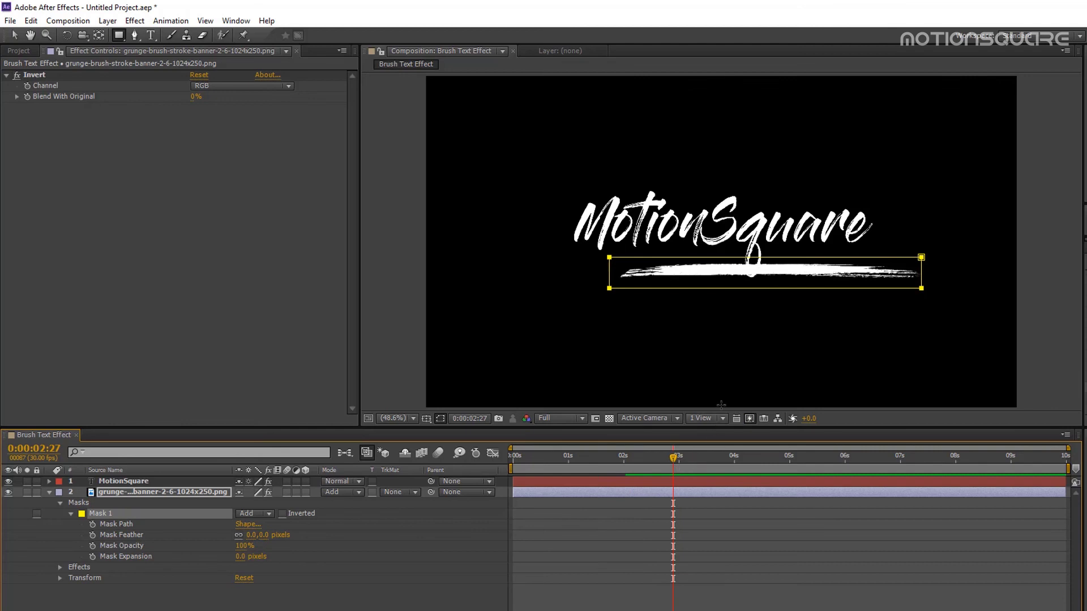
click(93, 525)
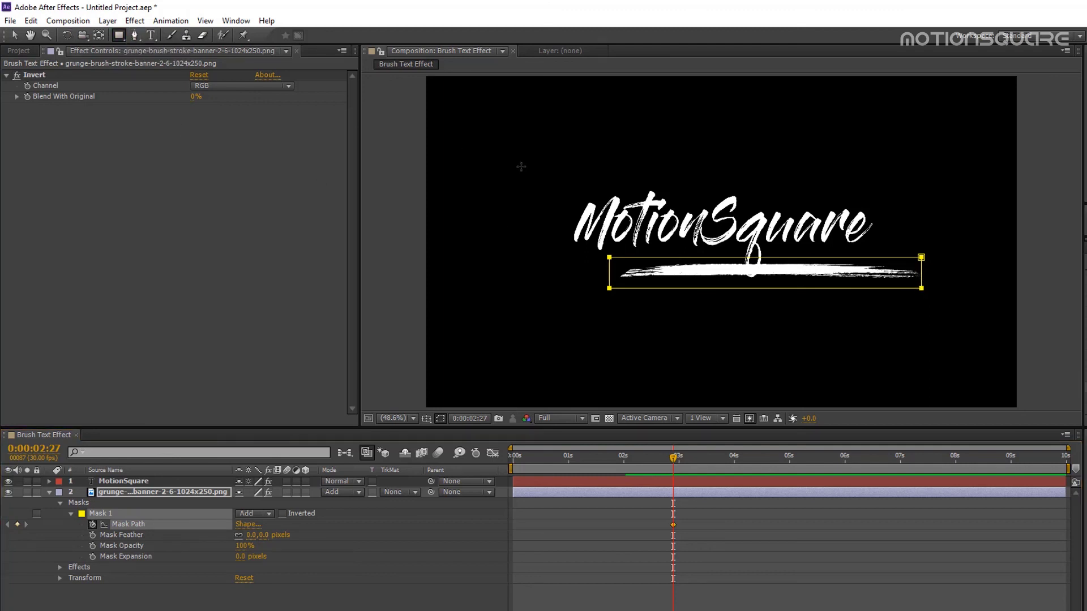
- At 0:00:01:26, shrink the underline's mask to a narrow strip at the left end so the brush stroke is hidden
click(15, 35)
double_click(921, 280)
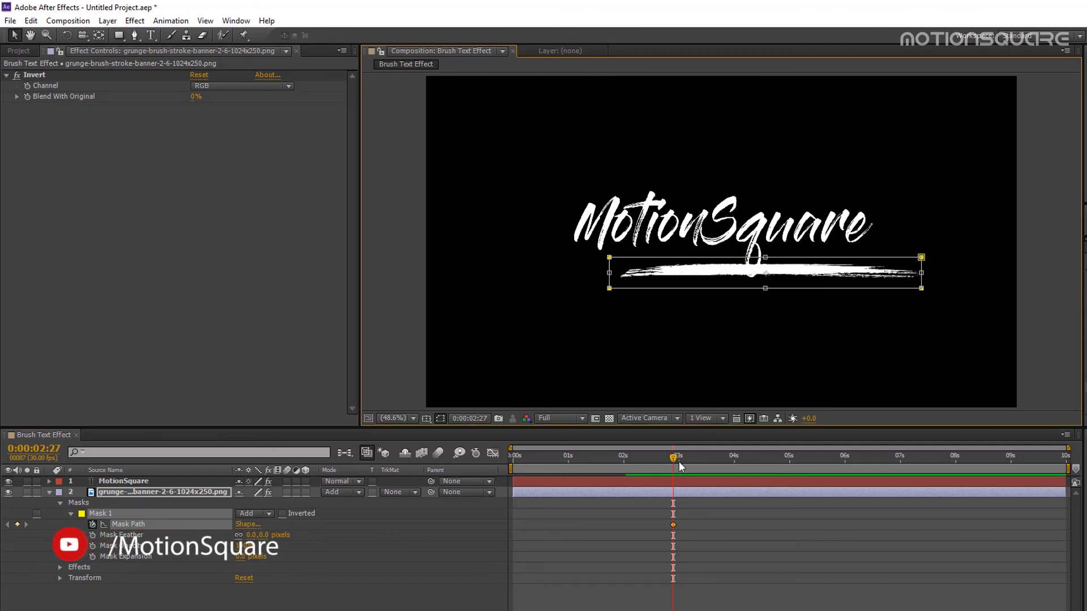
drag(674, 457, 616, 456)
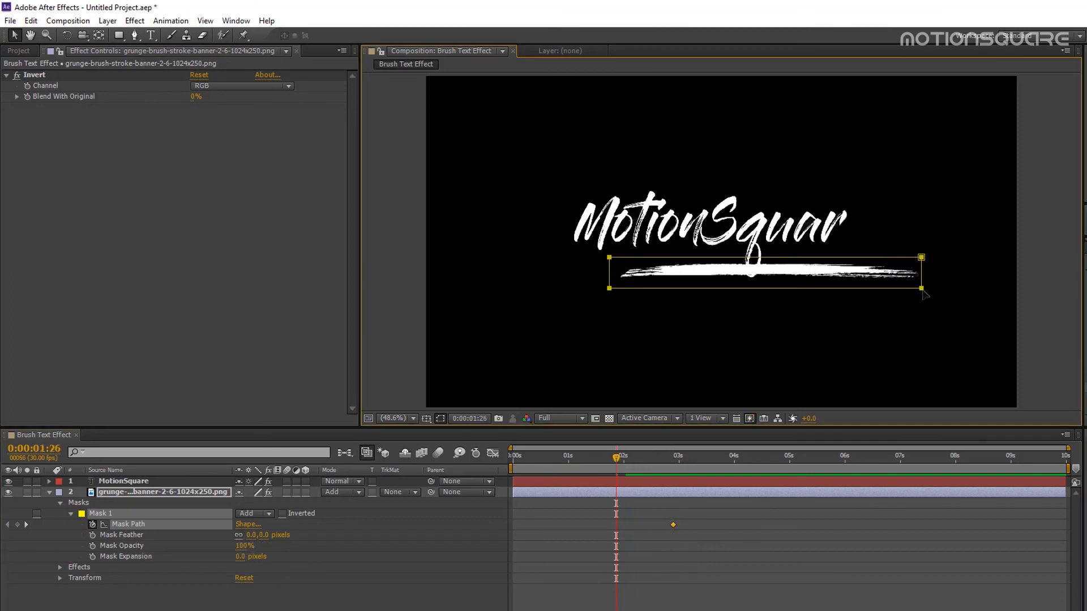
drag(922, 272, 619, 277)
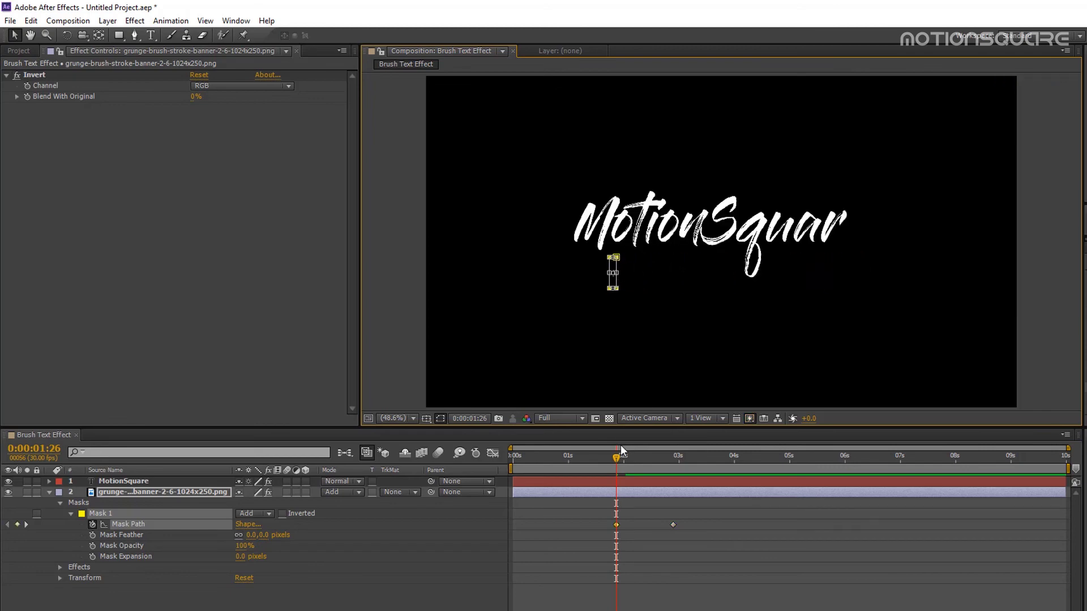
- Hide the mask outlines in the composition view and play the title and underline animation from 0:00:00:00
click(440, 419)
drag(615, 461, 510, 467)
key(space)
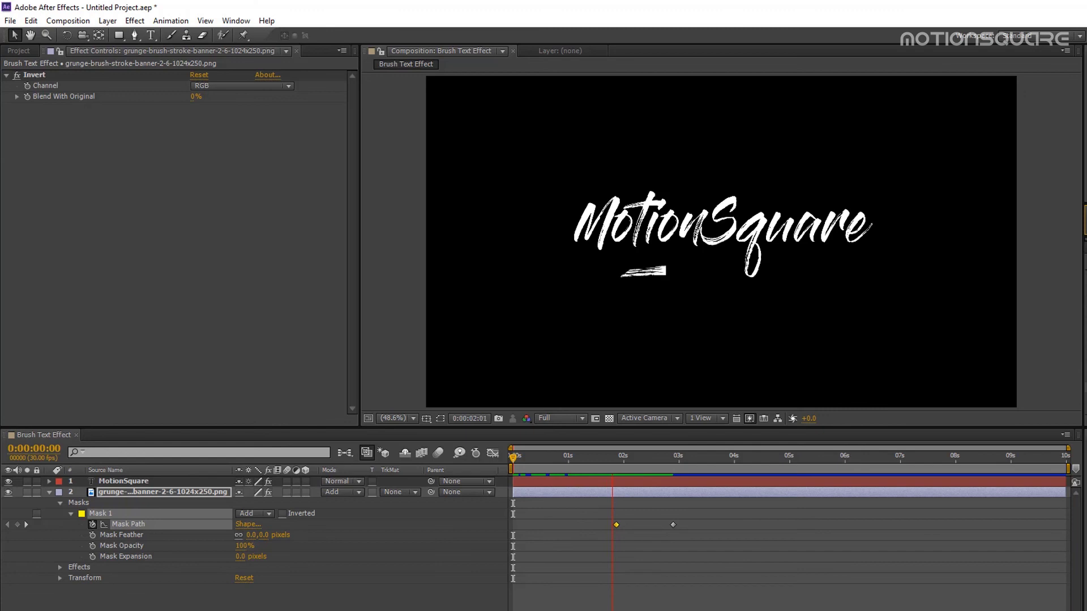
key(space)
- Display only the keyframed properties of both the MotionSquare and underline layers
click(70, 513)
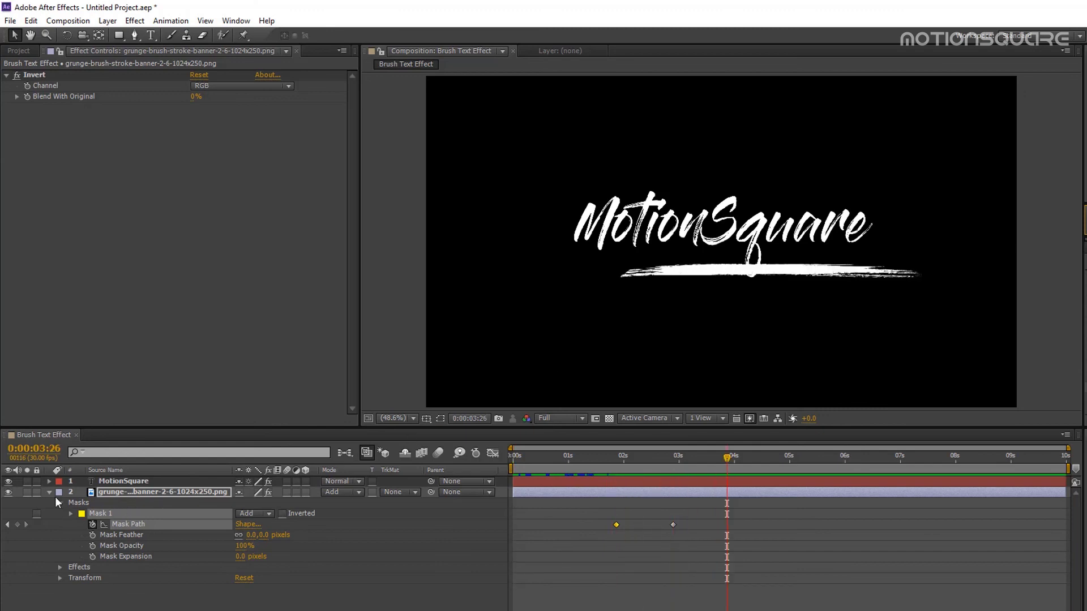
click(49, 492)
key(ctrl+a)
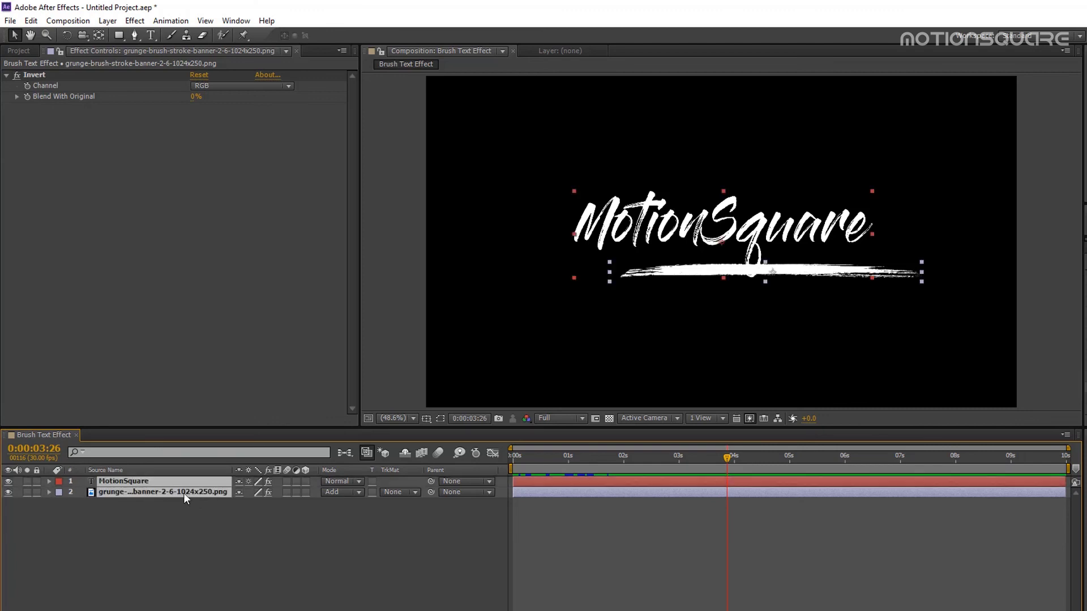
key(u)
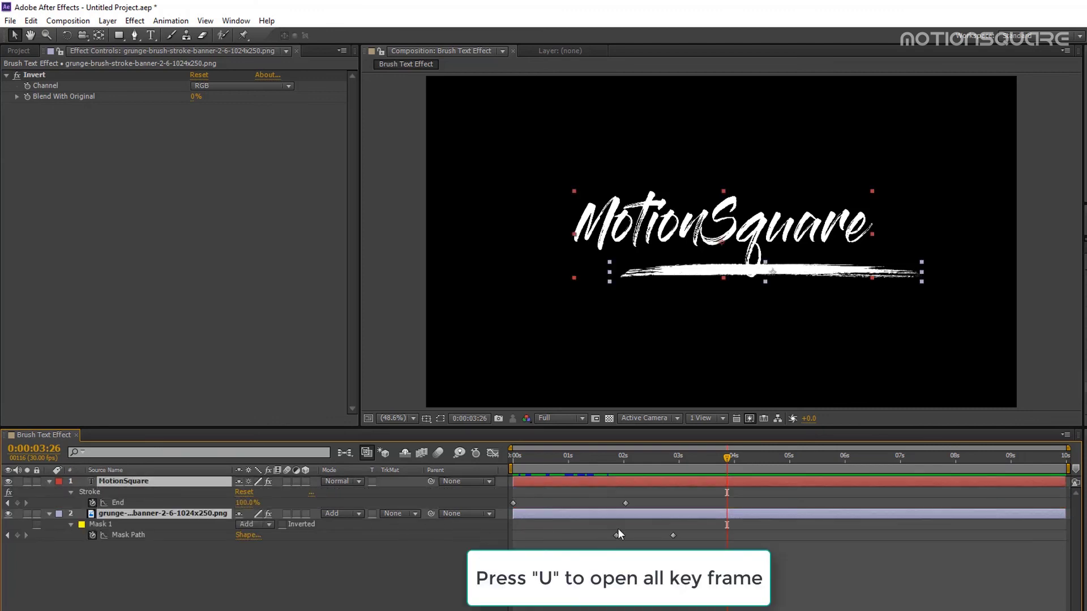
- Apply Easy Ease to both End keyframes of the MotionSquare layer's Stroke effect
mouse_move(642, 494)
mouse_down()
mouse_move(478, 522)
mouse_move(492, 518)
mouse_up()
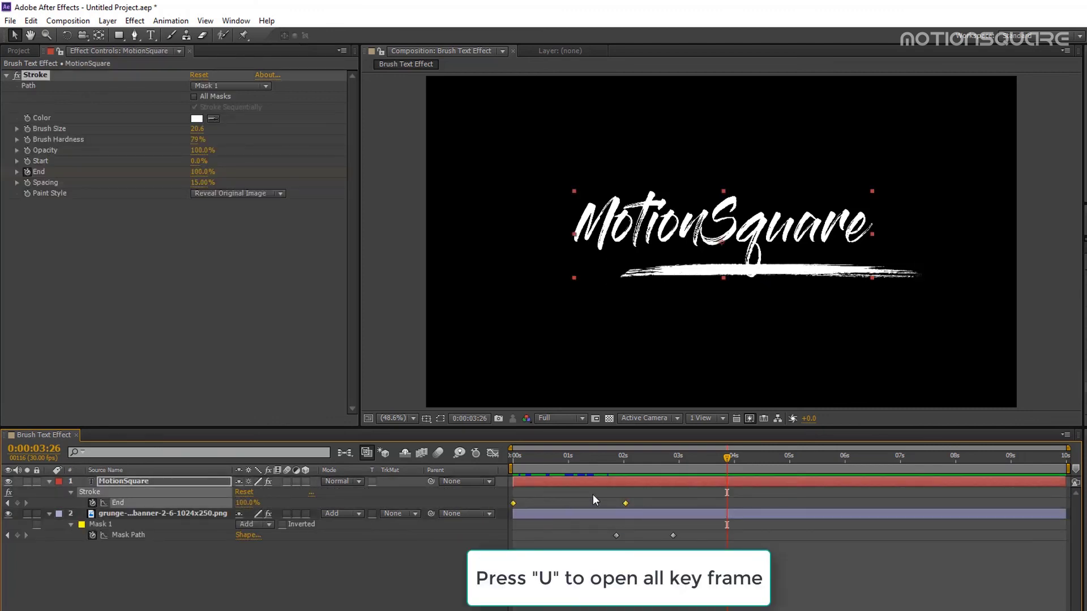
right_click(624, 503)
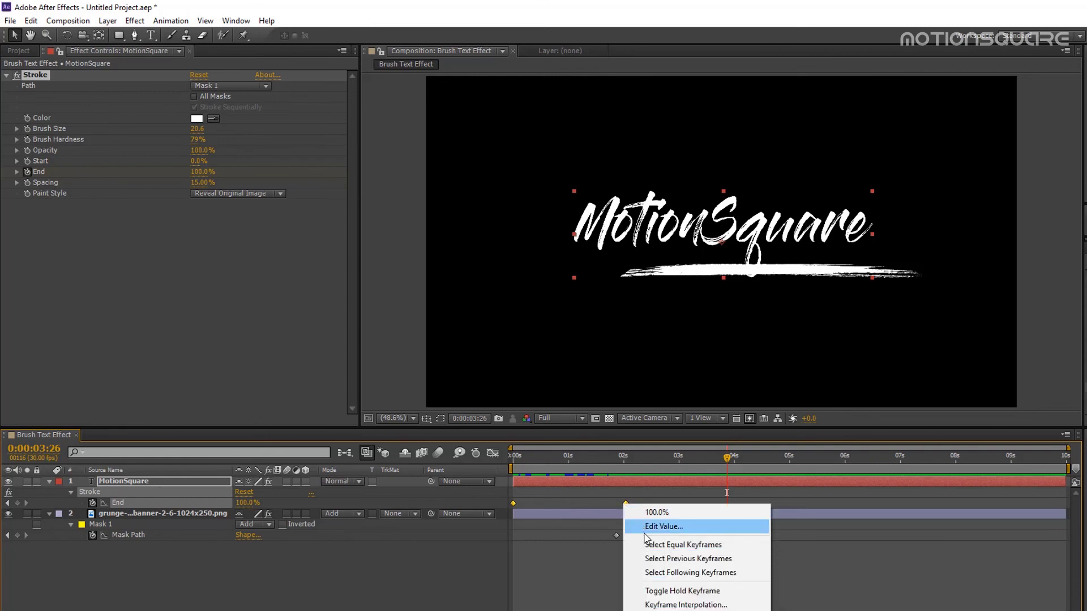
mouse_move(702, 610)
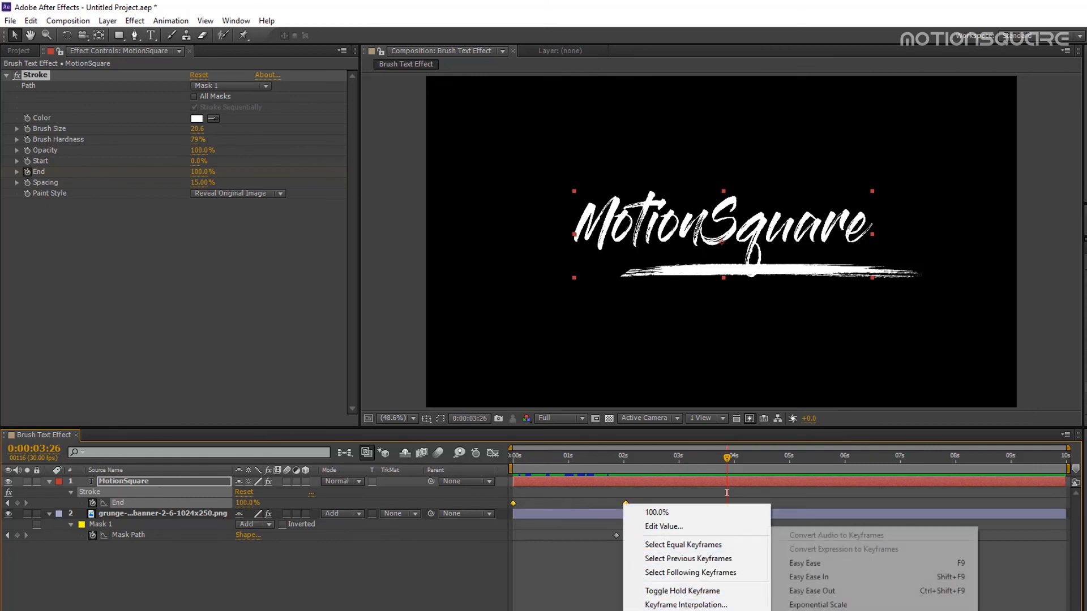
click(805, 564)
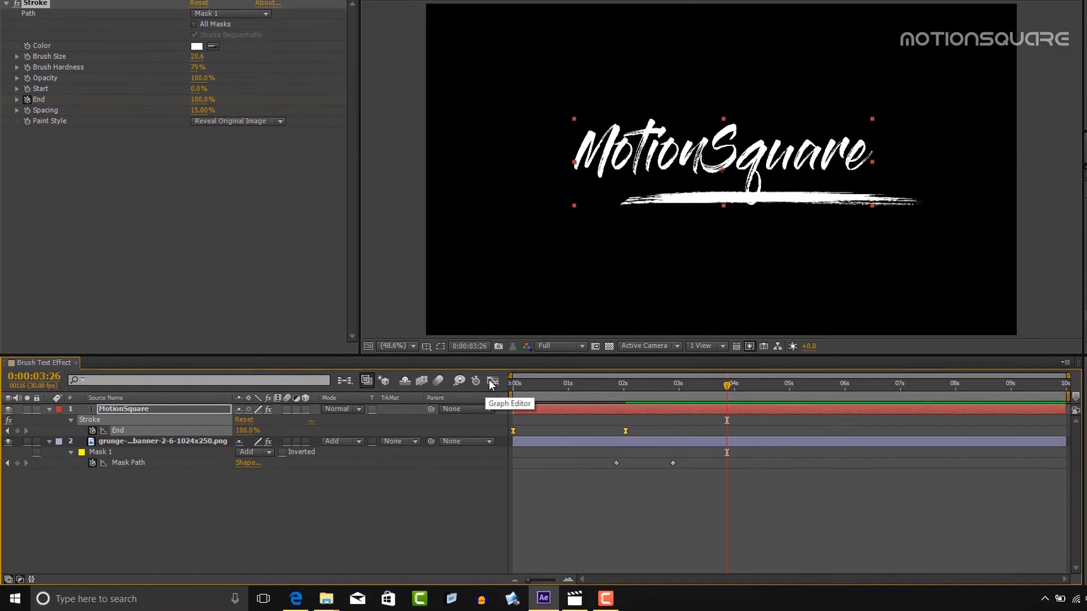
- In the Graph Editor, lengthen the last Stroke End keyframe's incoming ease so the writing starts fast and slows gradually
click(491, 383)
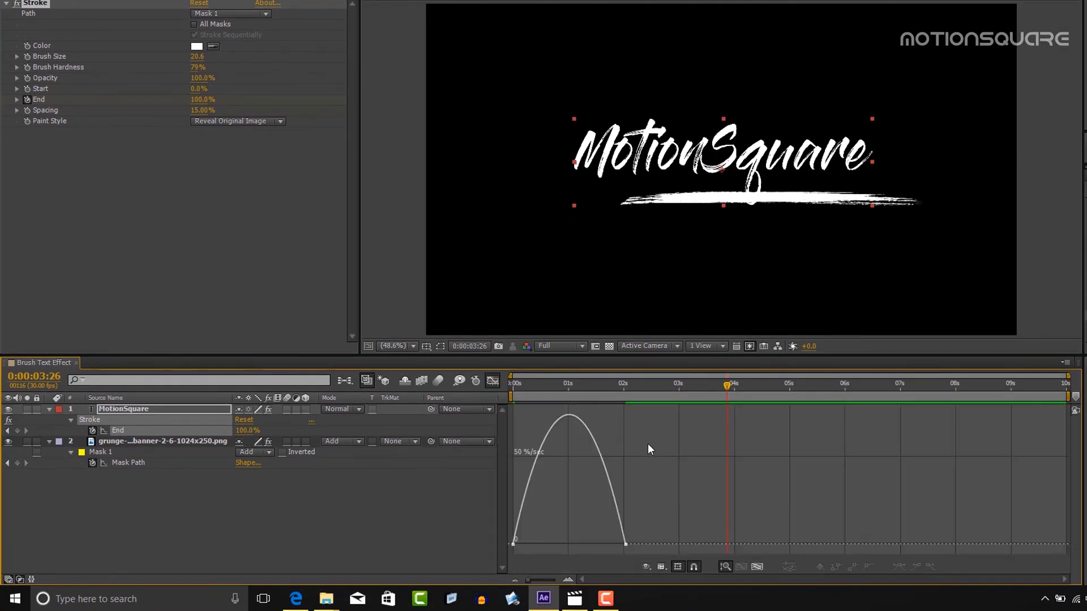
click(626, 544)
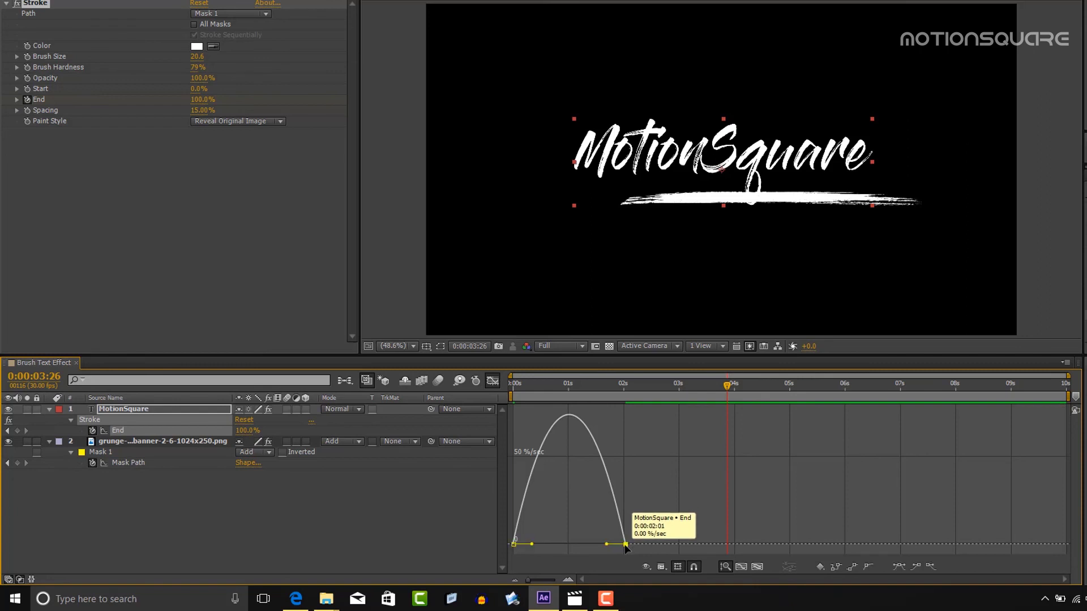
drag(606, 544, 569, 545)
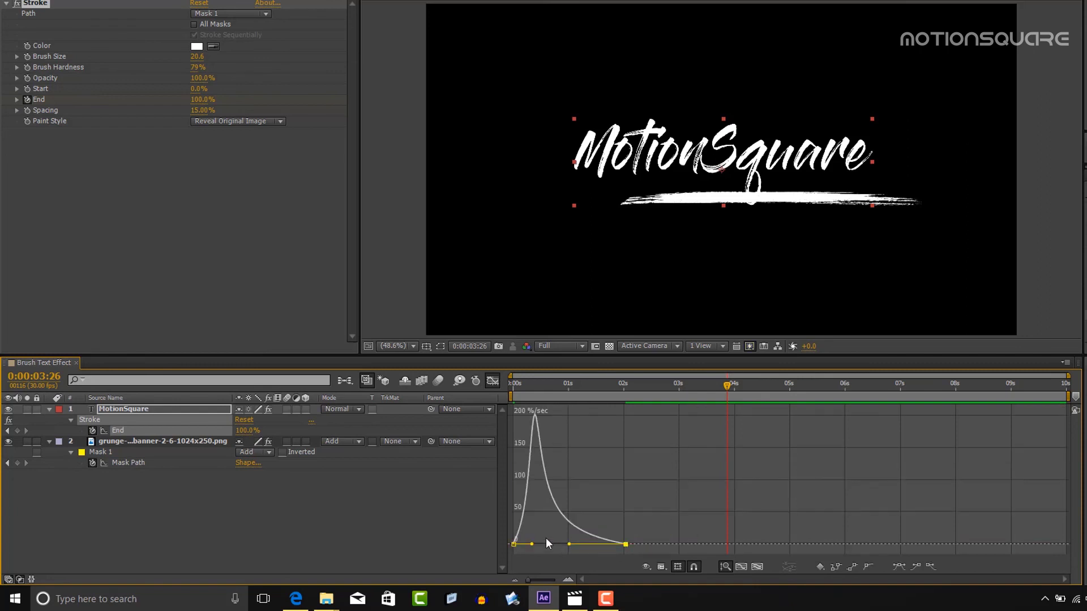
click(492, 382)
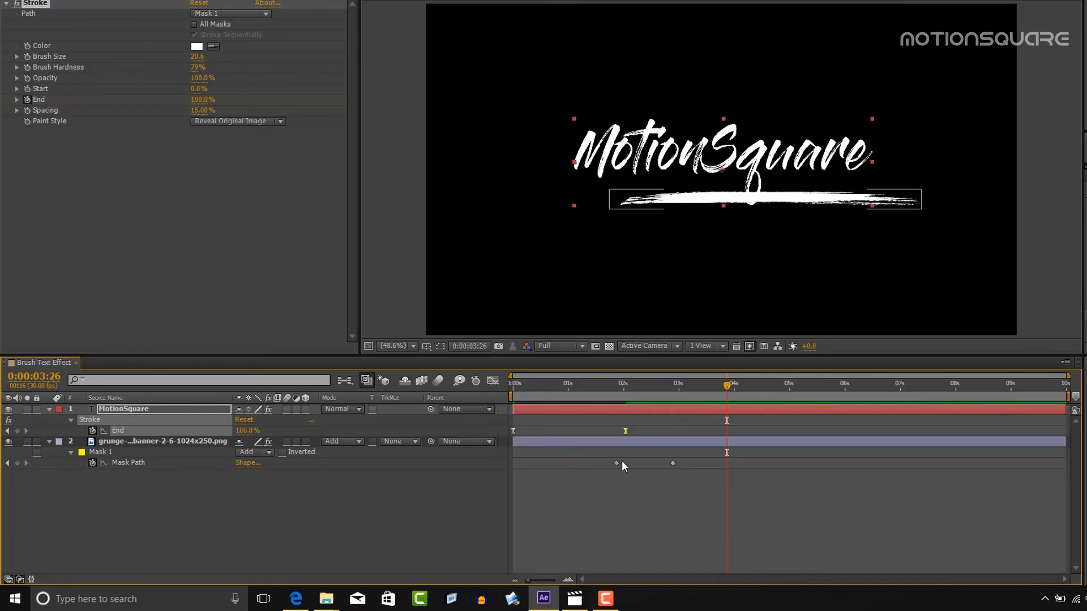
- Ease the underline's Mask Path keyframes in the Graph Editor, pulling both speed handles inward to form a sharp central peak
drag(681, 458, 566, 486)
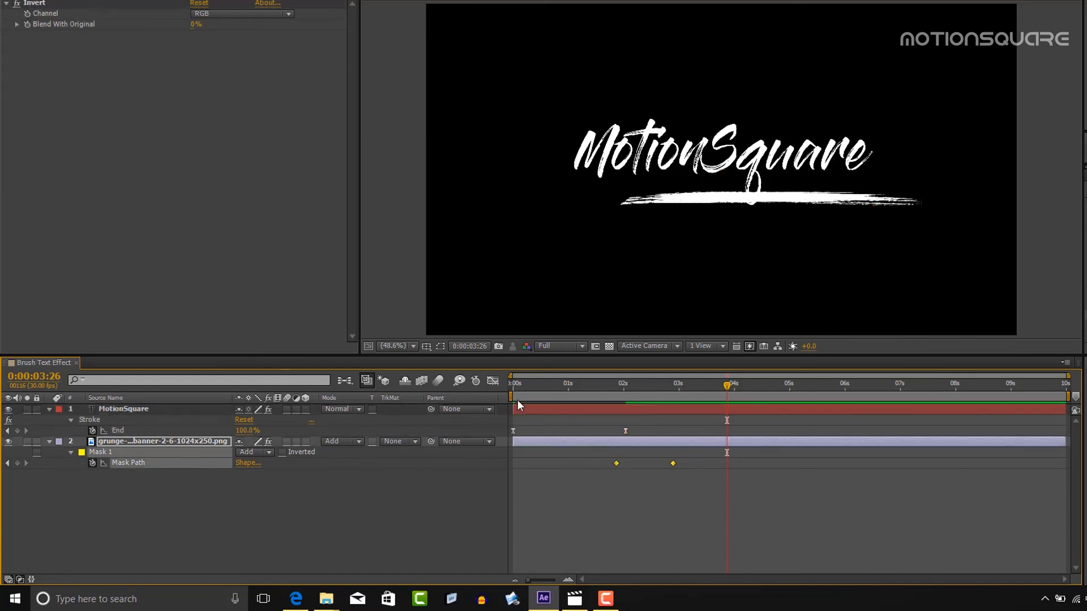
click(493, 381)
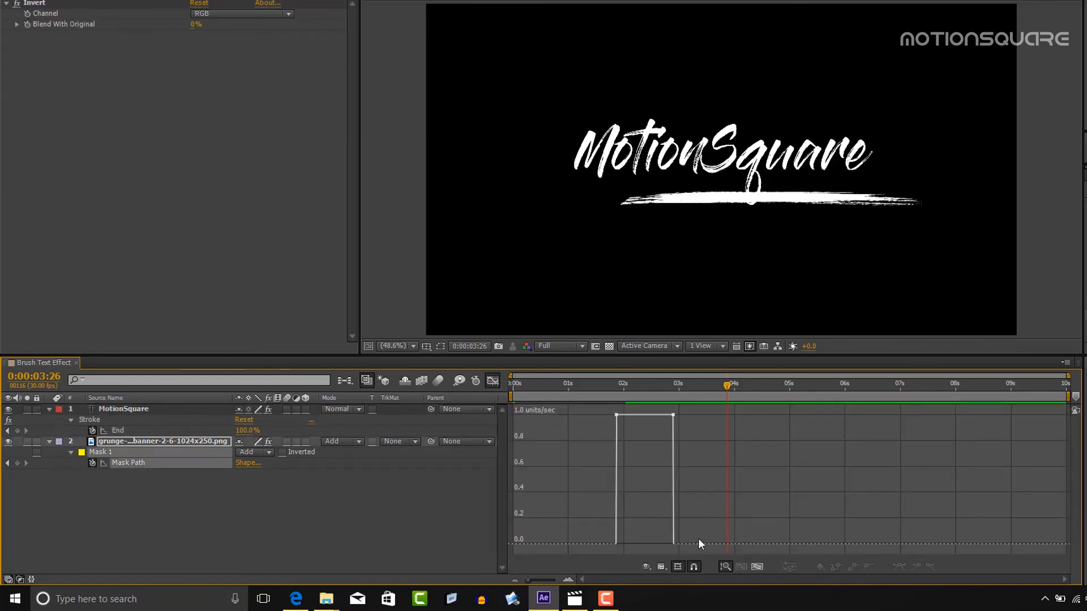
click(672, 418)
click(901, 567)
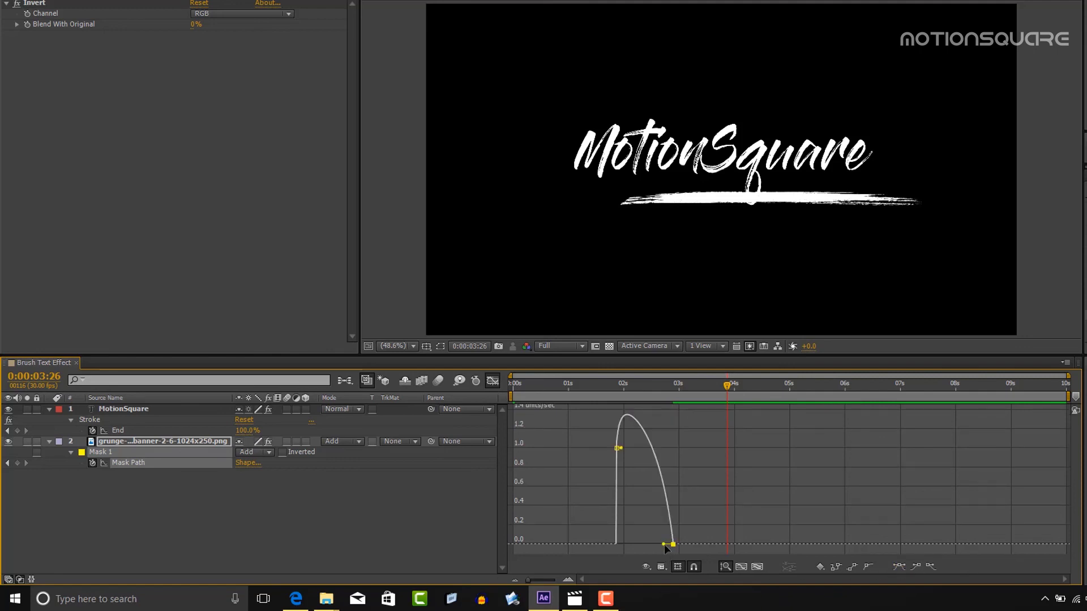
drag(664, 547, 652, 549)
drag(621, 491, 642, 544)
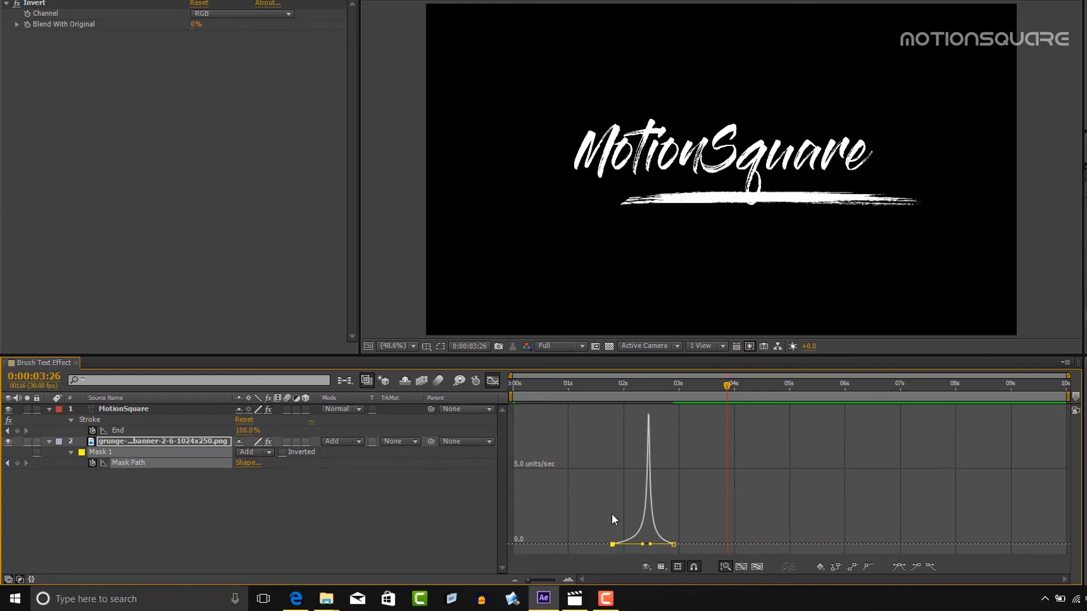
click(492, 381)
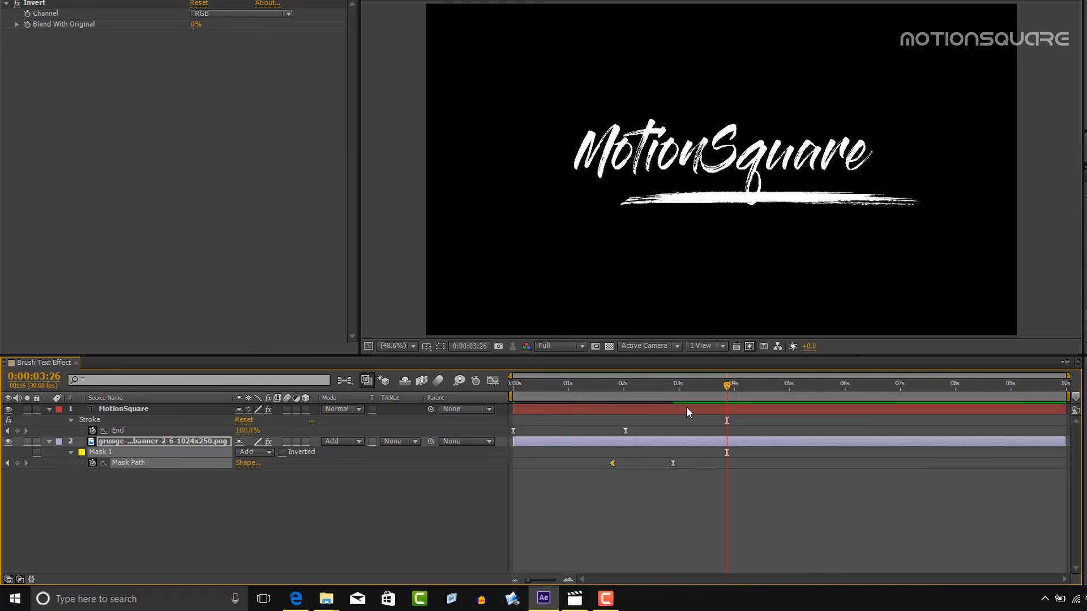
- Play the eased title and underline animation from 0:00:00:11
drag(727, 387, 531, 409)
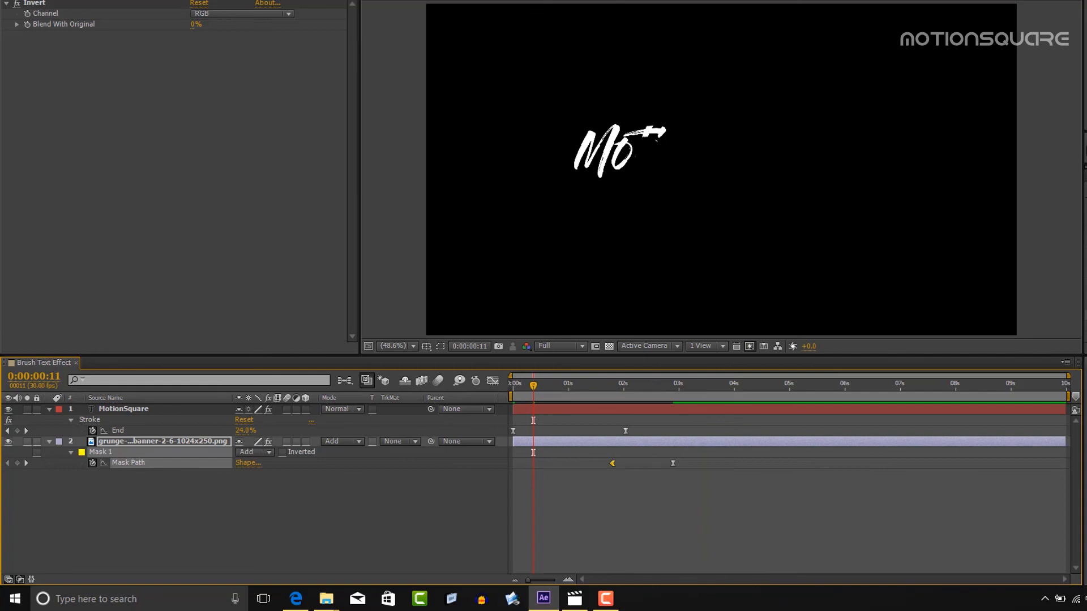
key(space)
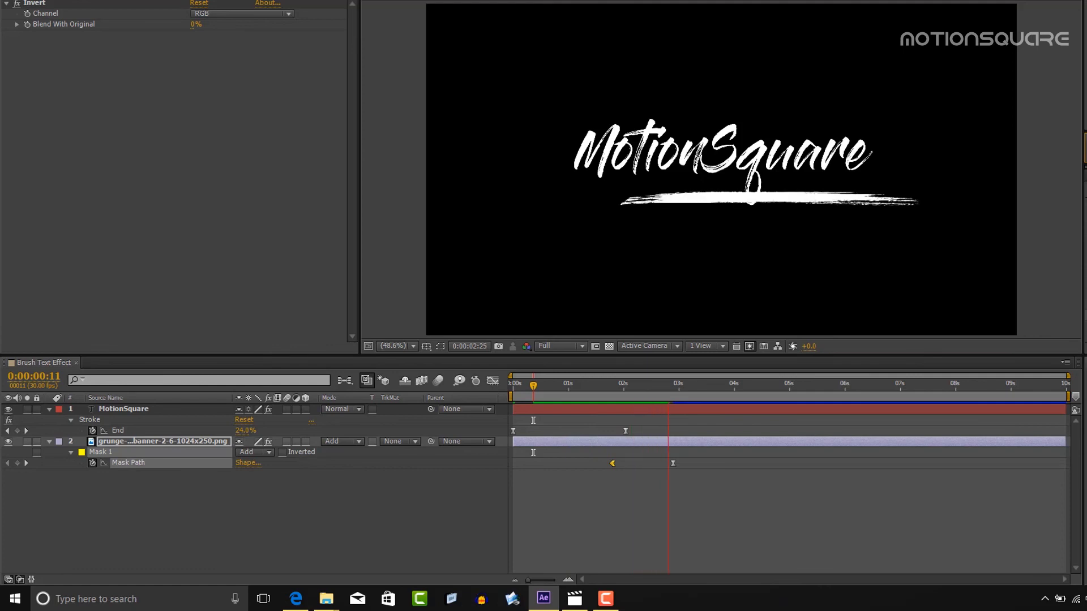
key(space)
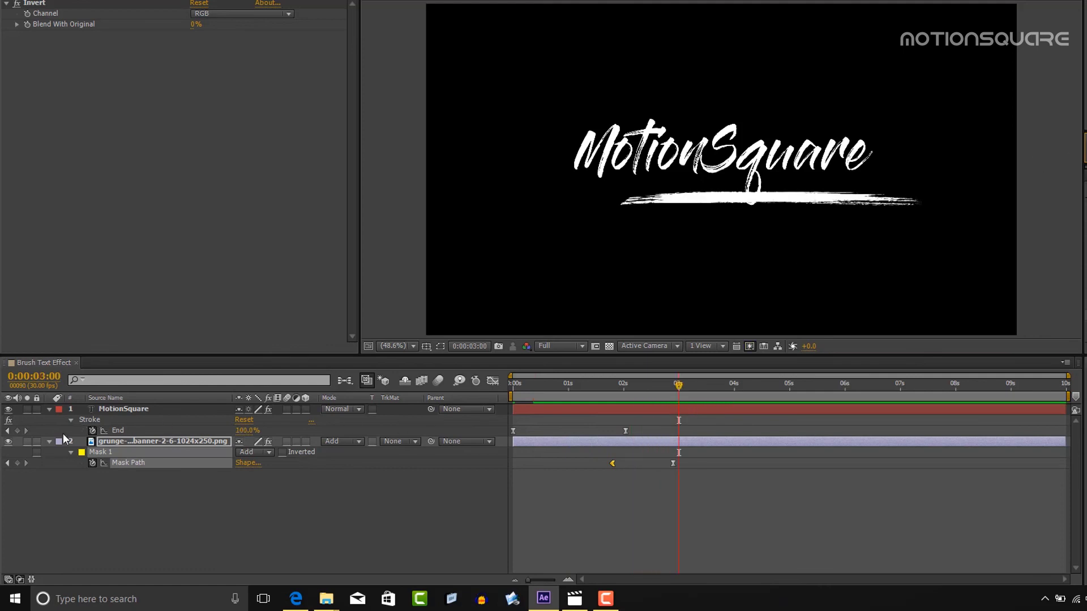
- Collapse the underline and MotionSquare layers in the timeline and clear the layer selection
click(50, 441)
click(50, 408)
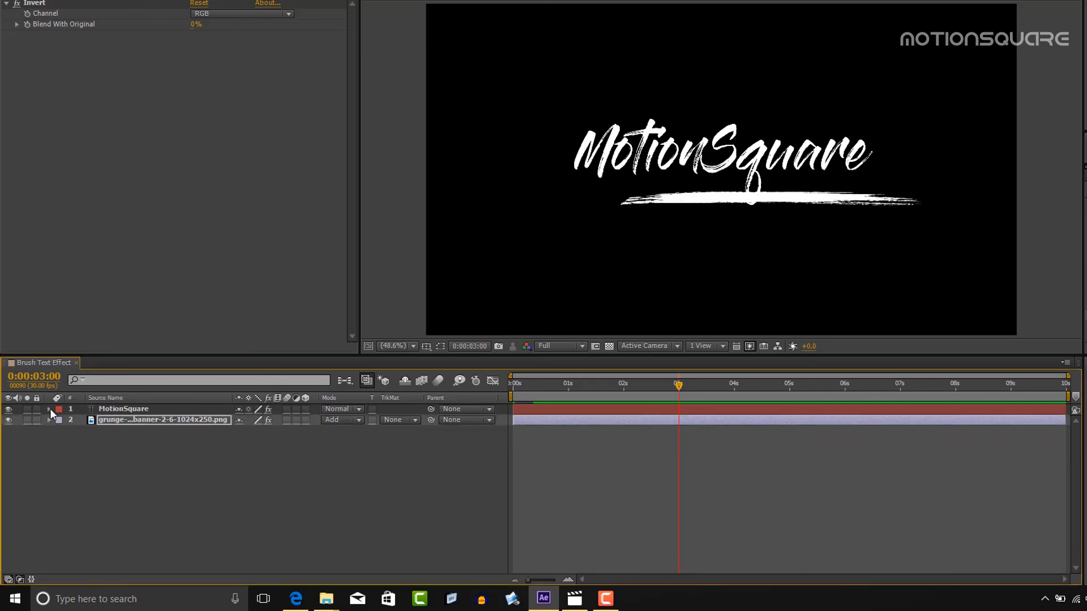
click(118, 458)
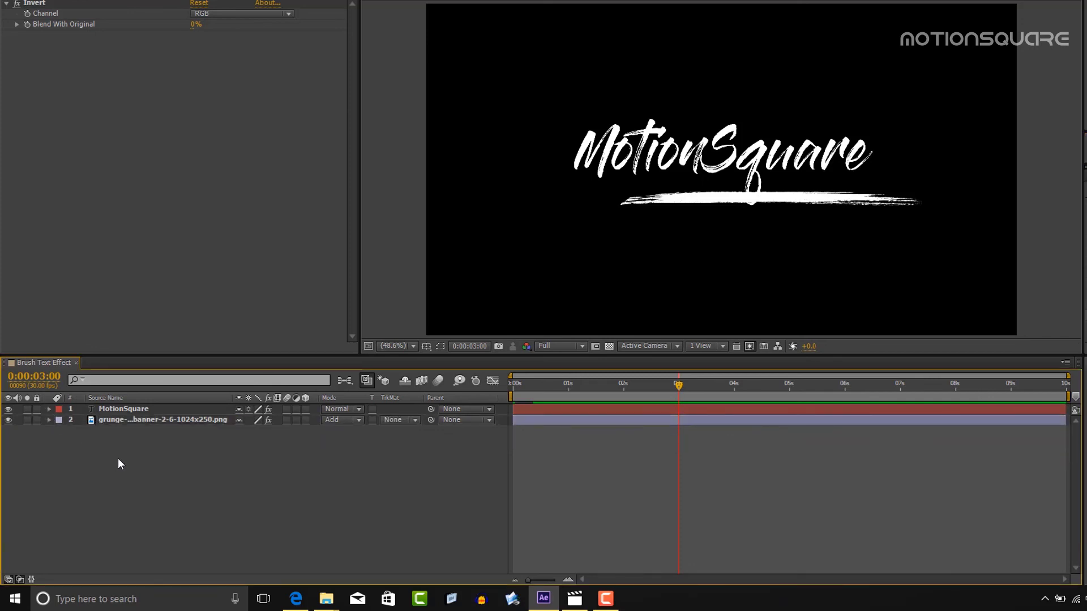
- Find the Fill Color Wipe text animation preset and apply it to the MotionSquare text layer at 0:00:03:00
click(111, 410)
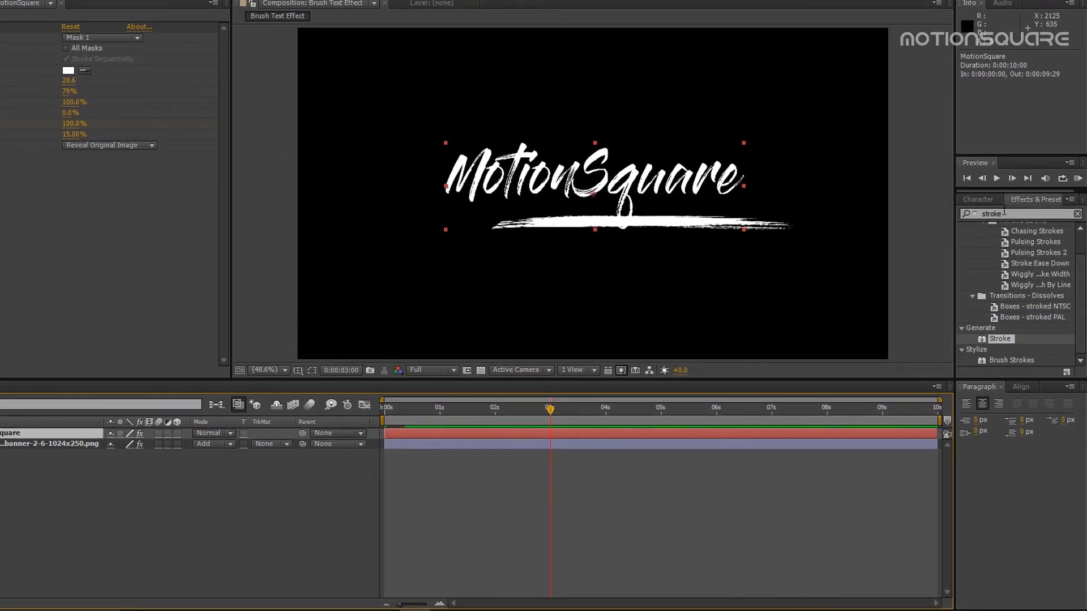
double_click(1005, 214)
text(fill)
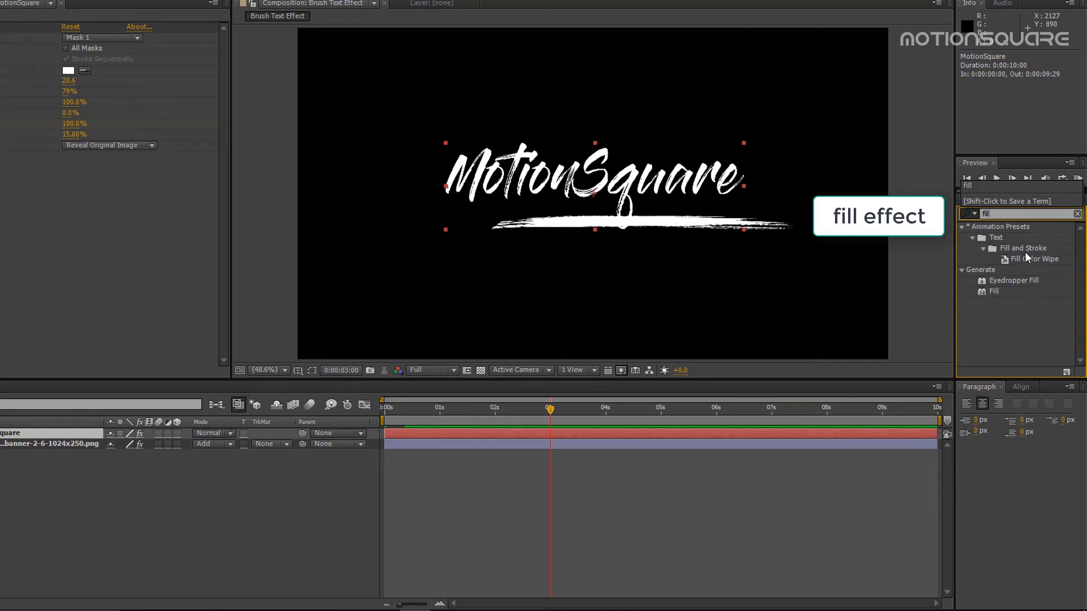
drag(1026, 256, 409, 371)
drag(534, 344, 277, 390)
drag(177, 412, 171, 410)
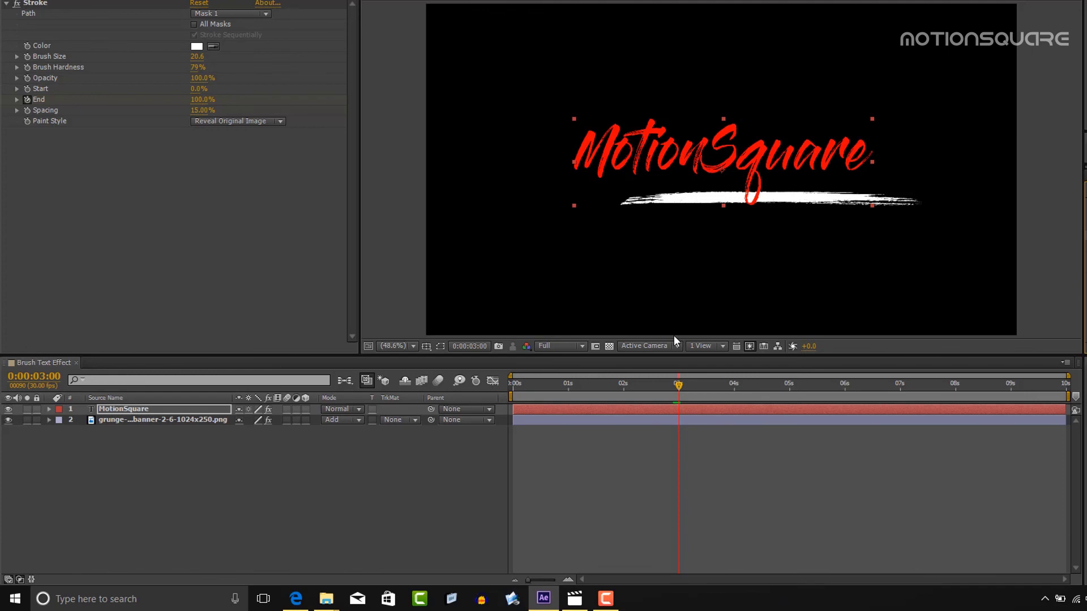
- Play the title's color wipe from the start of the composition and stop at 0:00:02:23
mouse_move(679, 390)
mouse_down()
mouse_move(514, 414)
mouse_move(586, 399)
mouse_move(776, 399)
mouse_move(505, 433)
mouse_up()
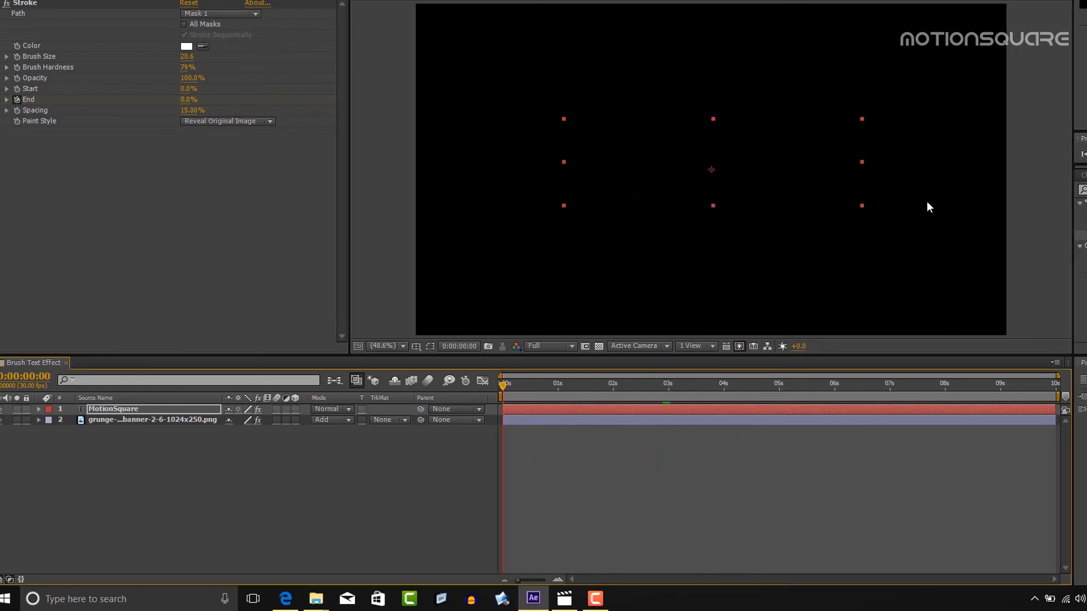
click(998, 154)
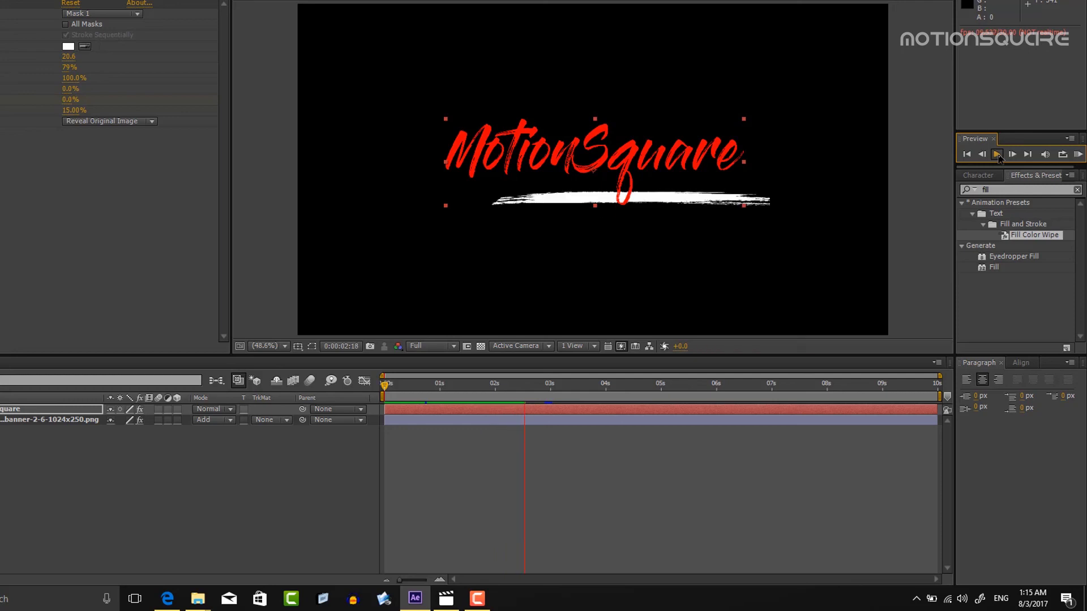
click(996, 154)
click(538, 386)
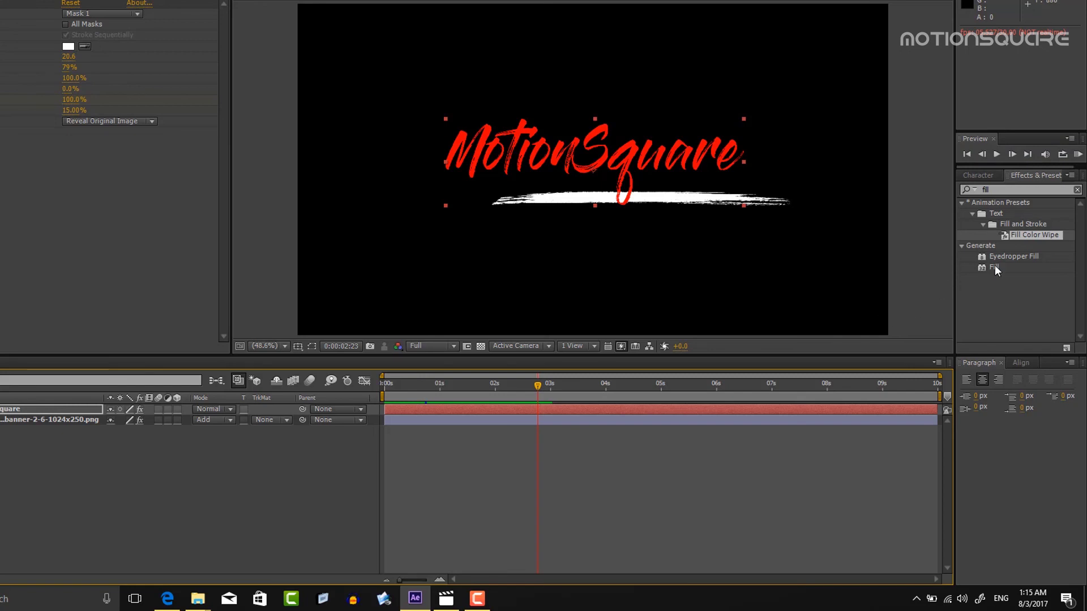
- Apply the Fill effect to the grunge brush-stroke underline and set a red Color keyframe at 0:00:03:13
click(40, 420)
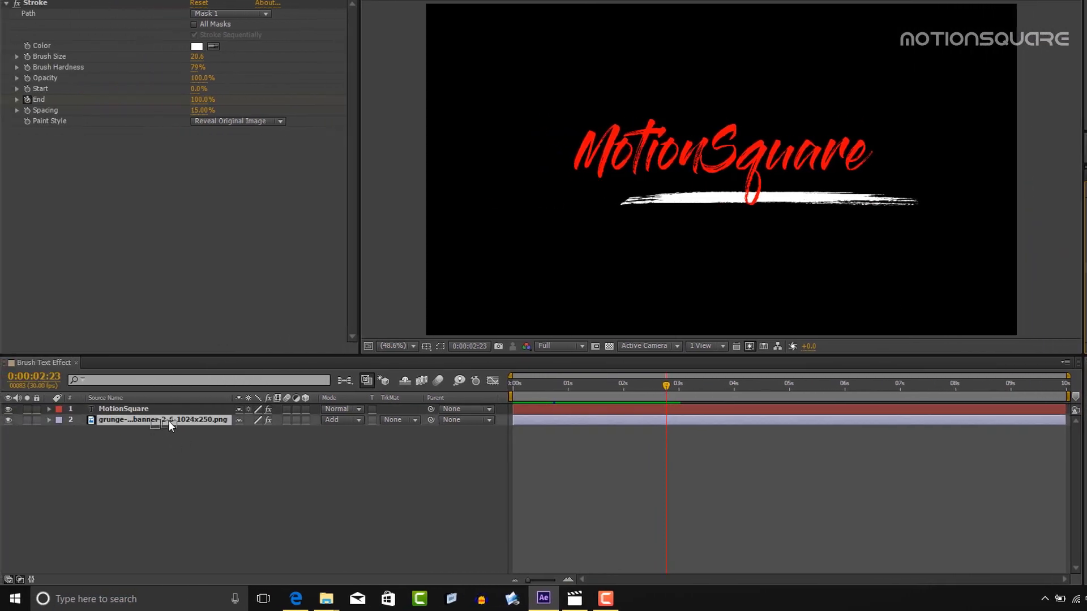
key(ctrl+alt+shift+e)
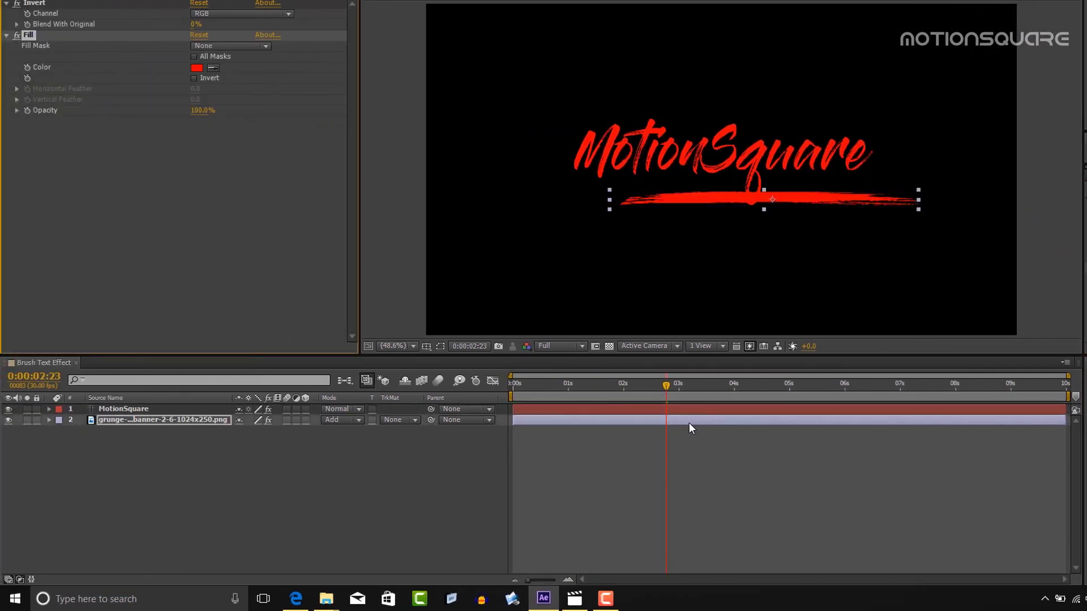
drag(654, 388, 704, 413)
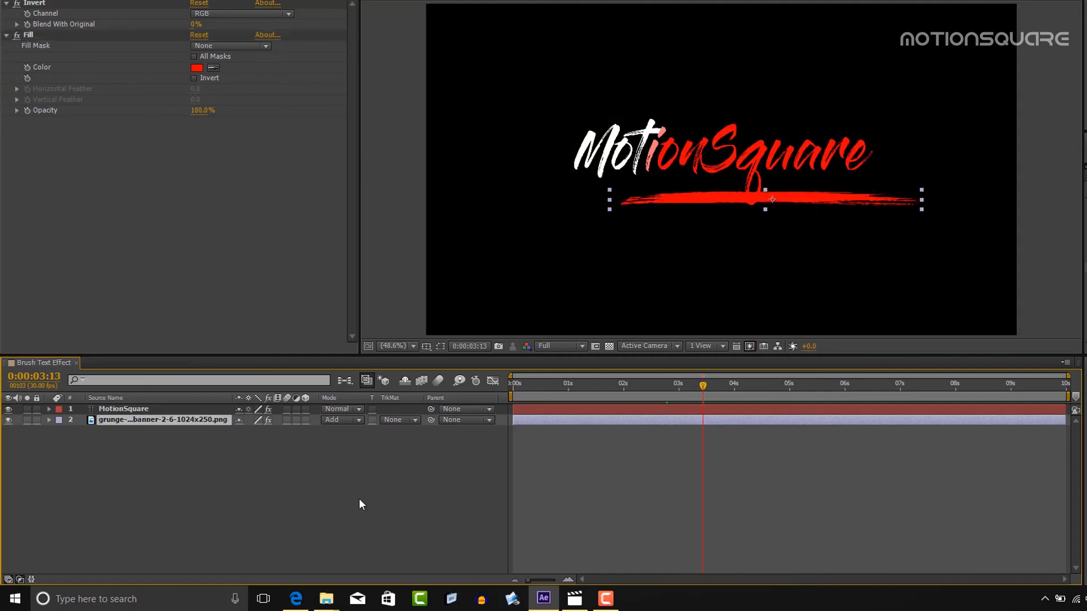
click(27, 68)
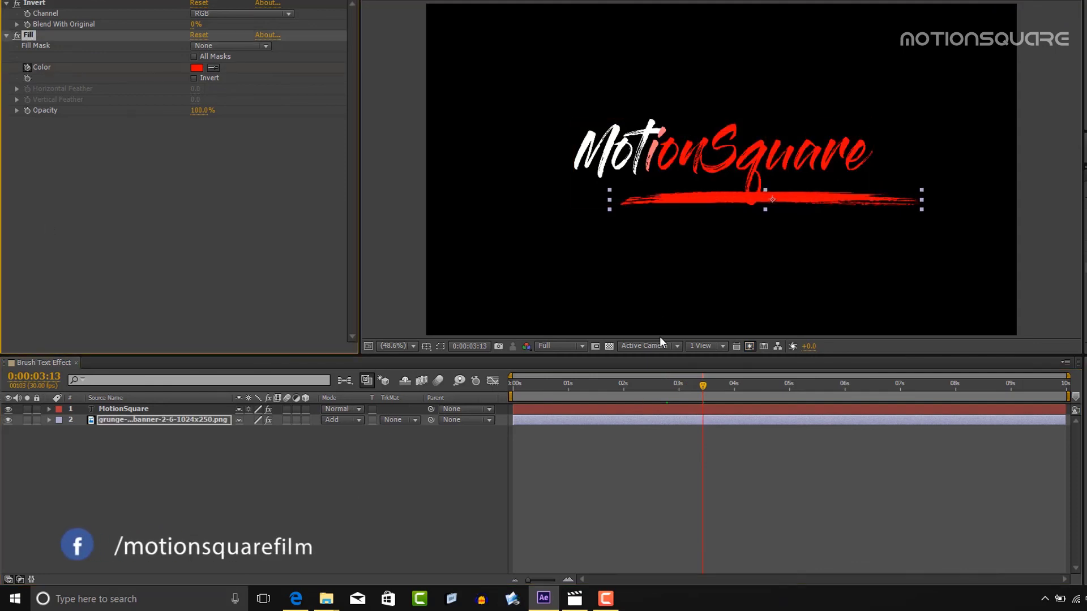
- At 0:00:04:22, keyframe the underline's Fill Color to white by sampling the MotionSquare lettering
drag(703, 387, 780, 394)
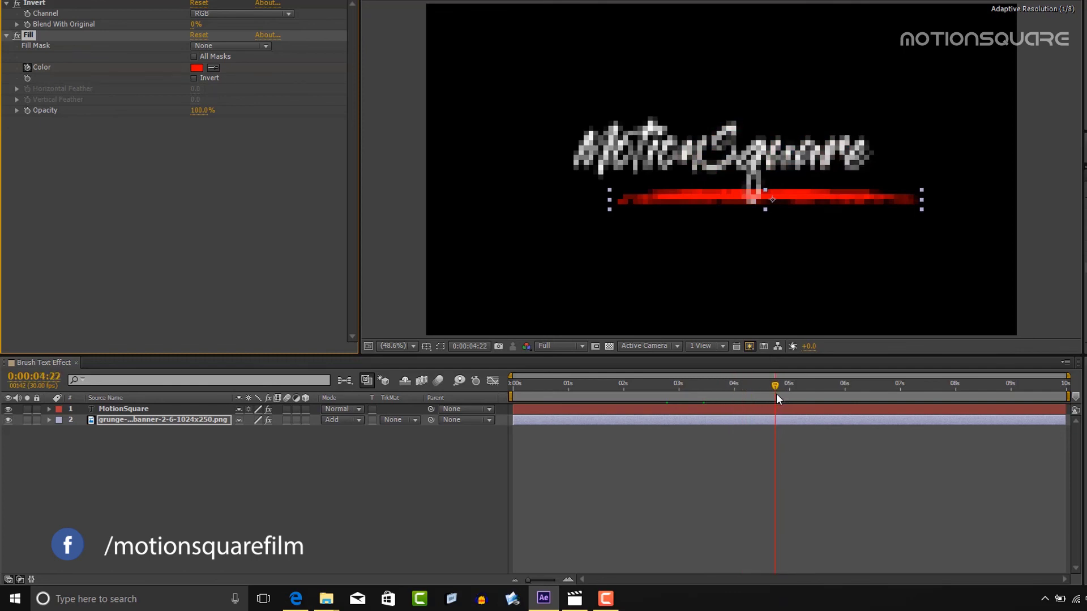
drag(776, 393, 776, 393)
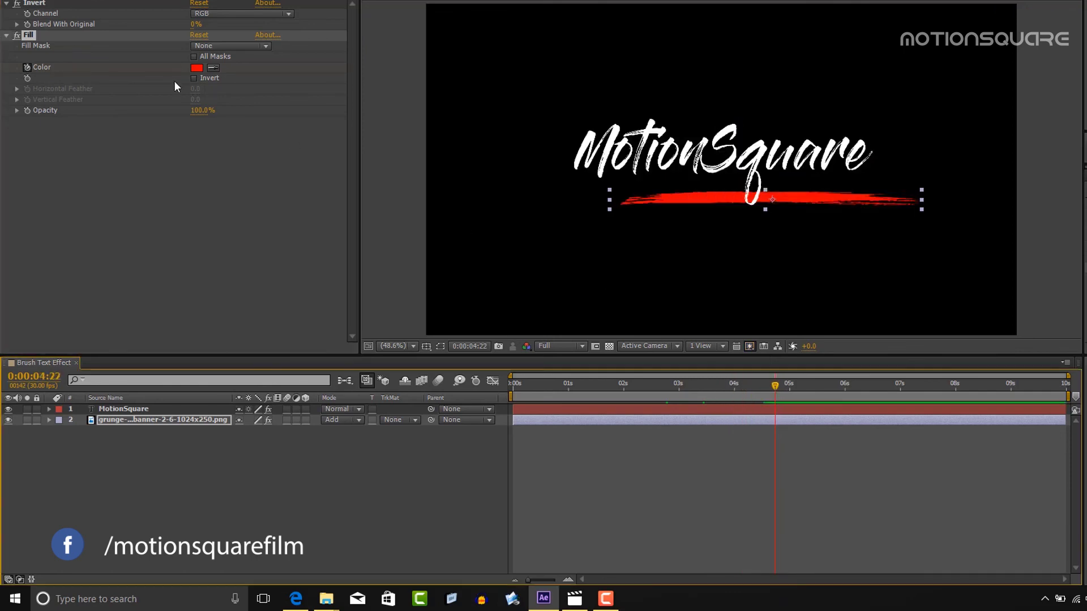
click(213, 68)
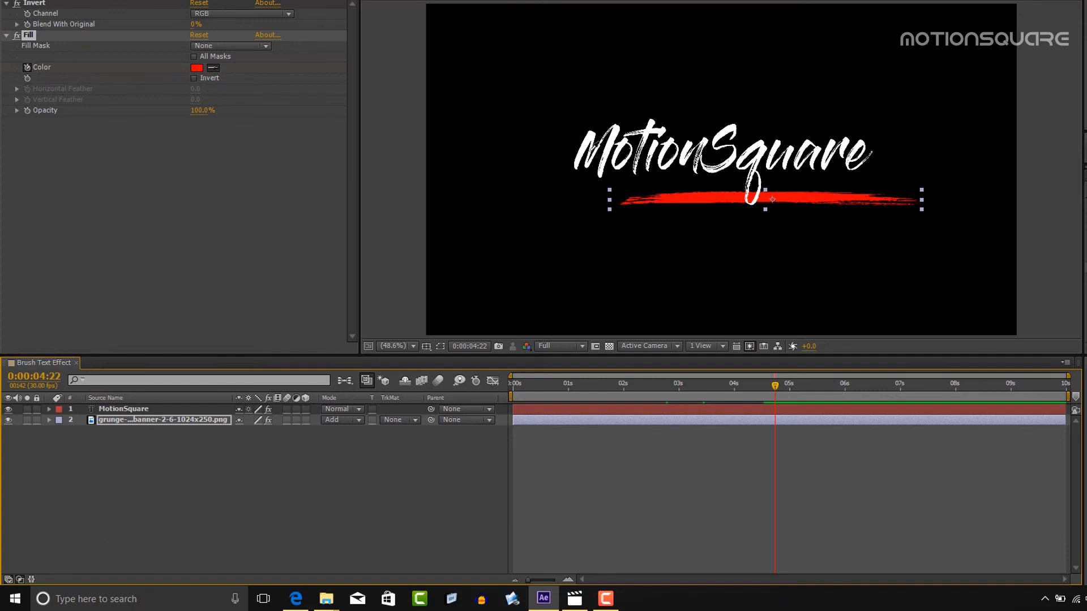
click(579, 164)
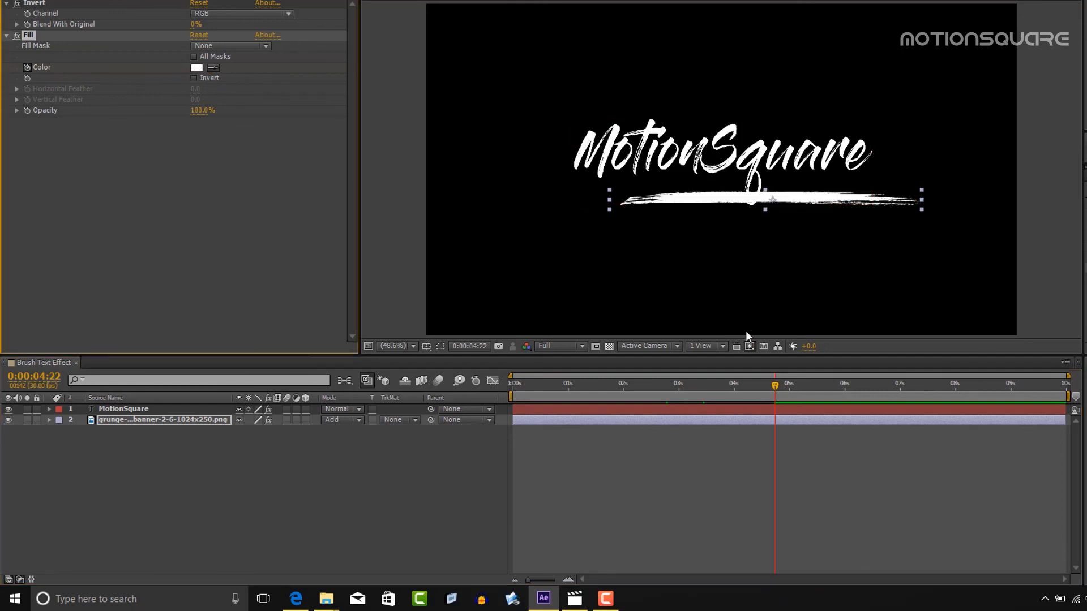
- Play the composition from 0:00:00:00 to check the red-to-white change on title and underline
key(ctrl+z)
drag(777, 389, 512, 386)
key(space)
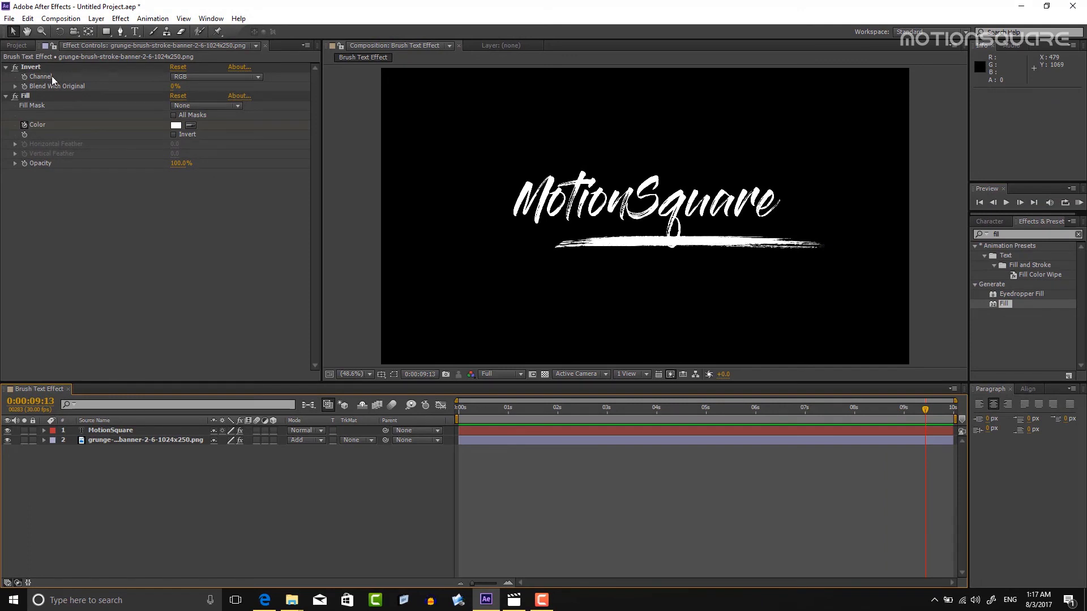
- Add kids_jump_in_pool.mov from the project footage to the composition as the bottom layer, beneath the underline
click(11, 49)
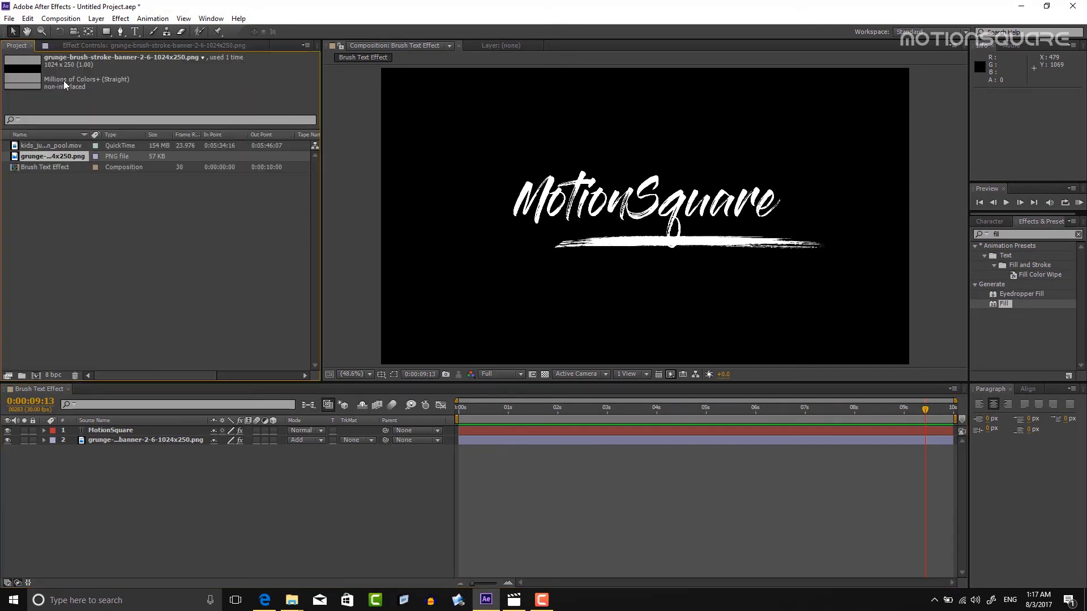
click(52, 152)
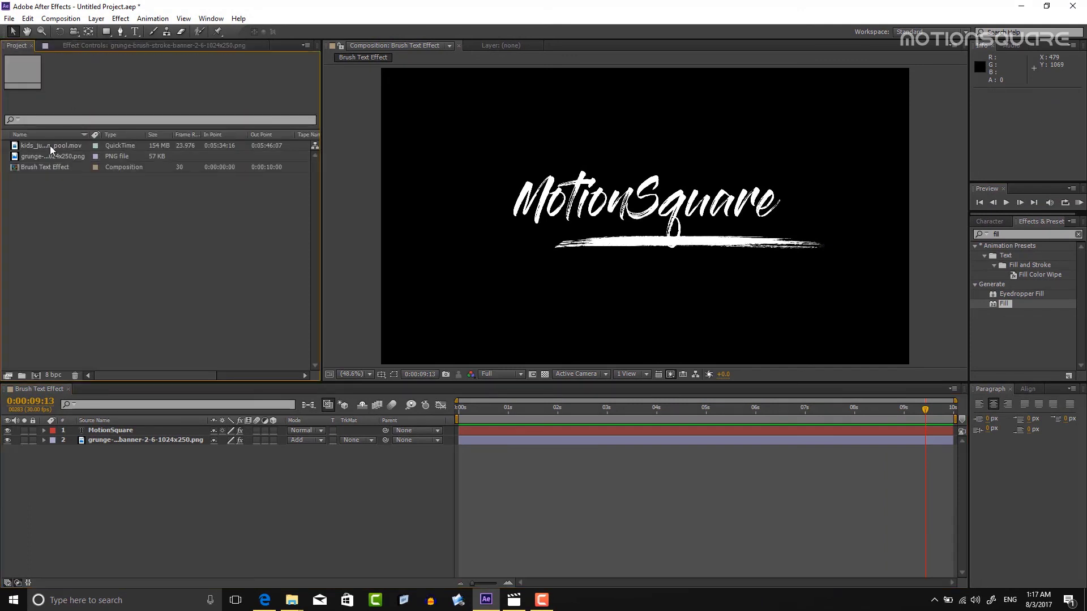
drag(53, 145, 86, 469)
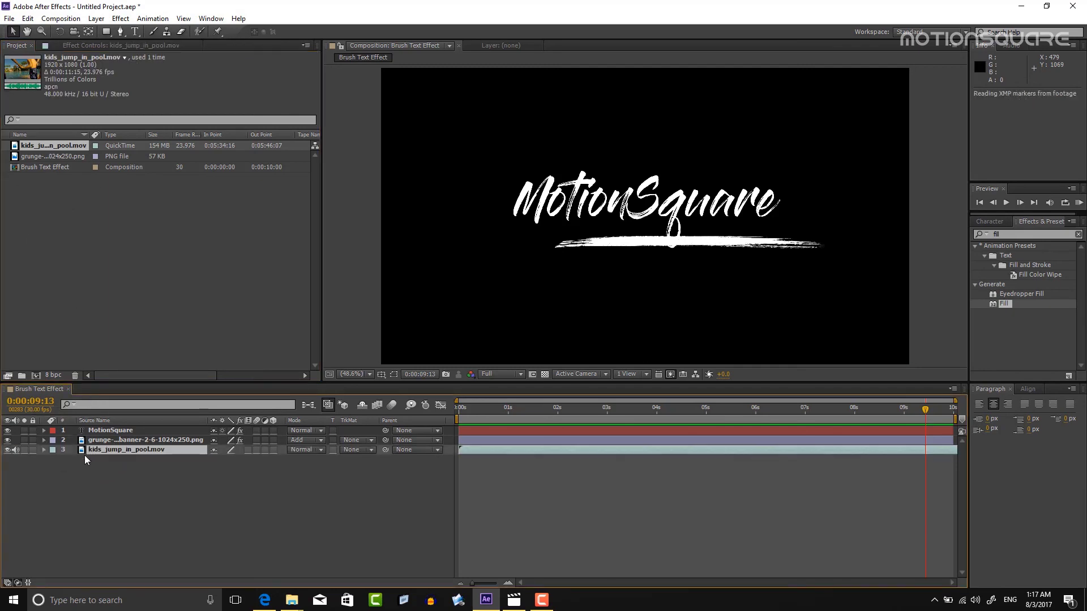
- Play the title animation over the pool footage from 0:00:00:00
click(468, 408)
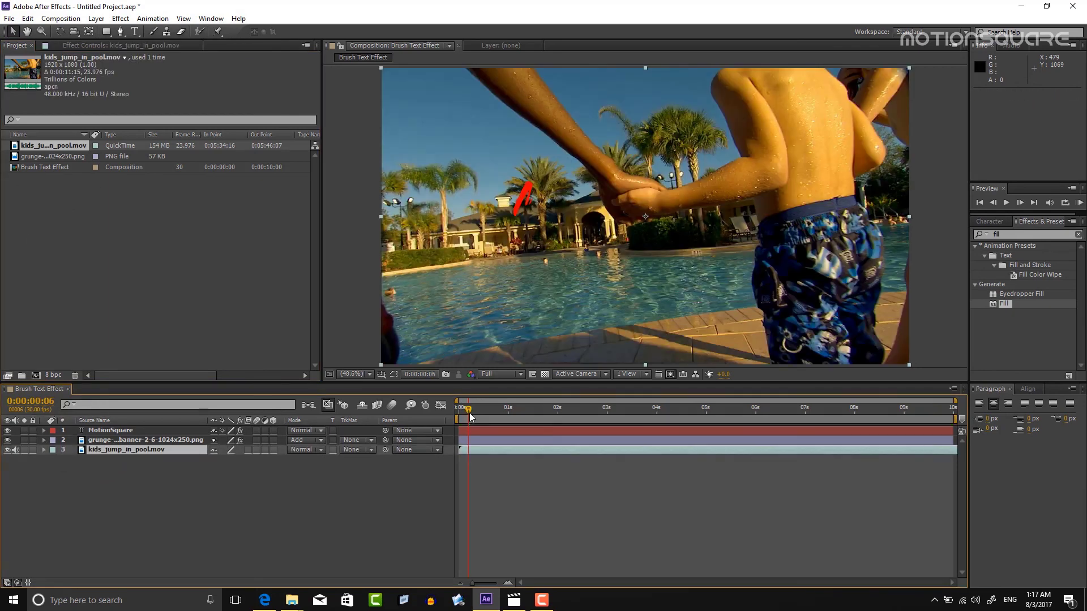
drag(471, 417, 460, 414)
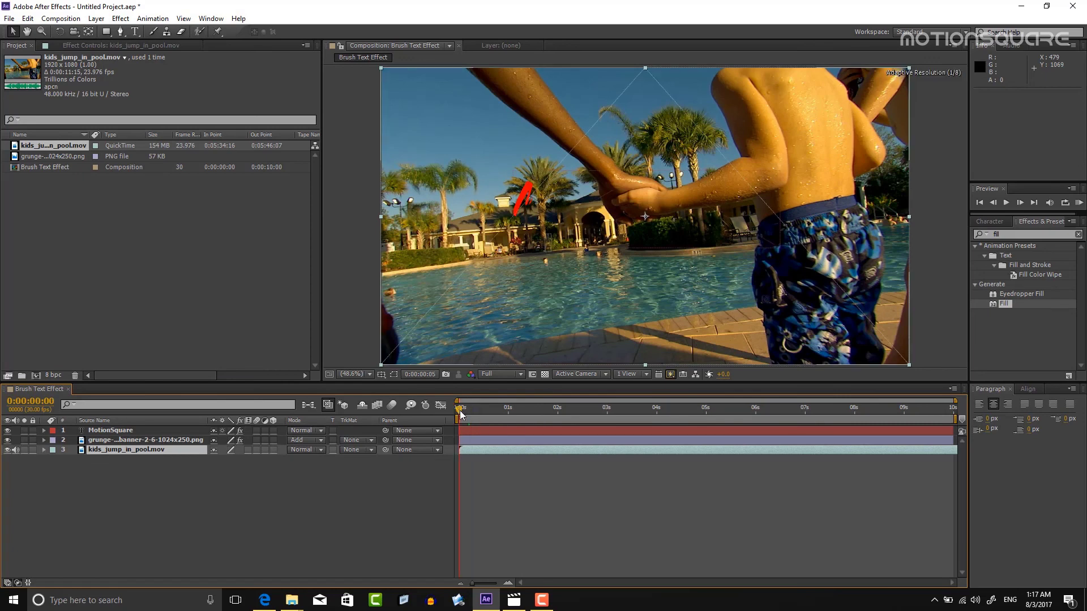
click(1007, 203)
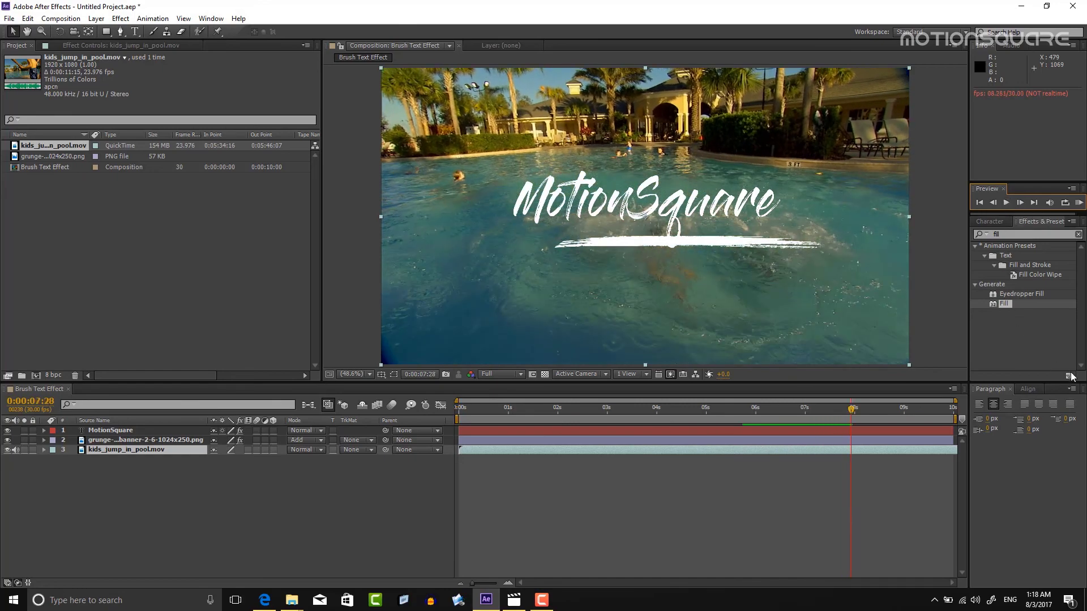
- Apply the Fast Blur effect to the kids_jump_in_pool.mov layer and set its Blurriness to 15
click(1010, 234)
text(fast)
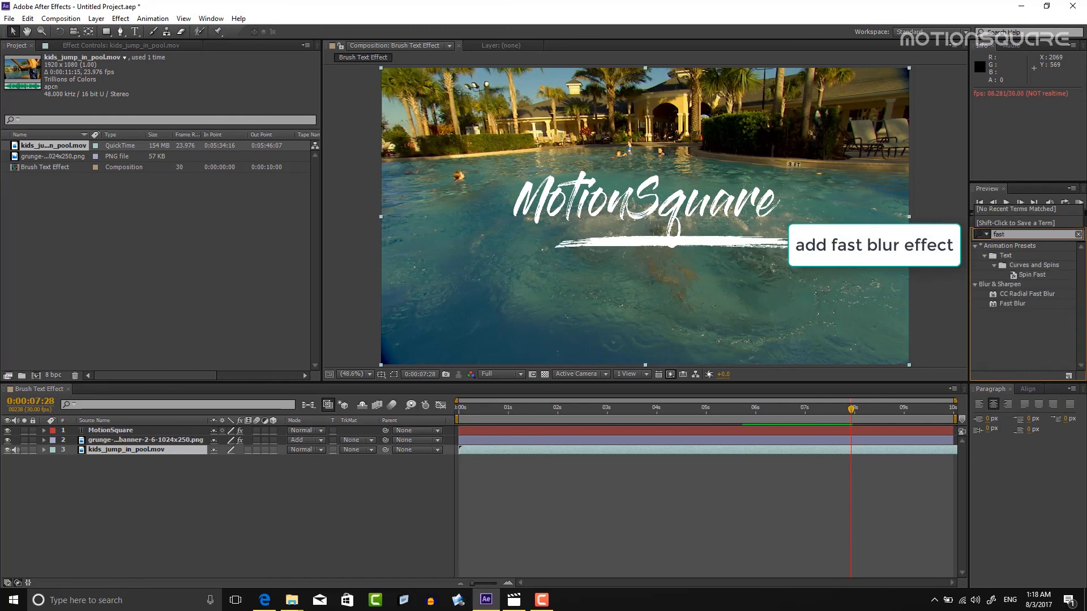
drag(1015, 307, 190, 454)
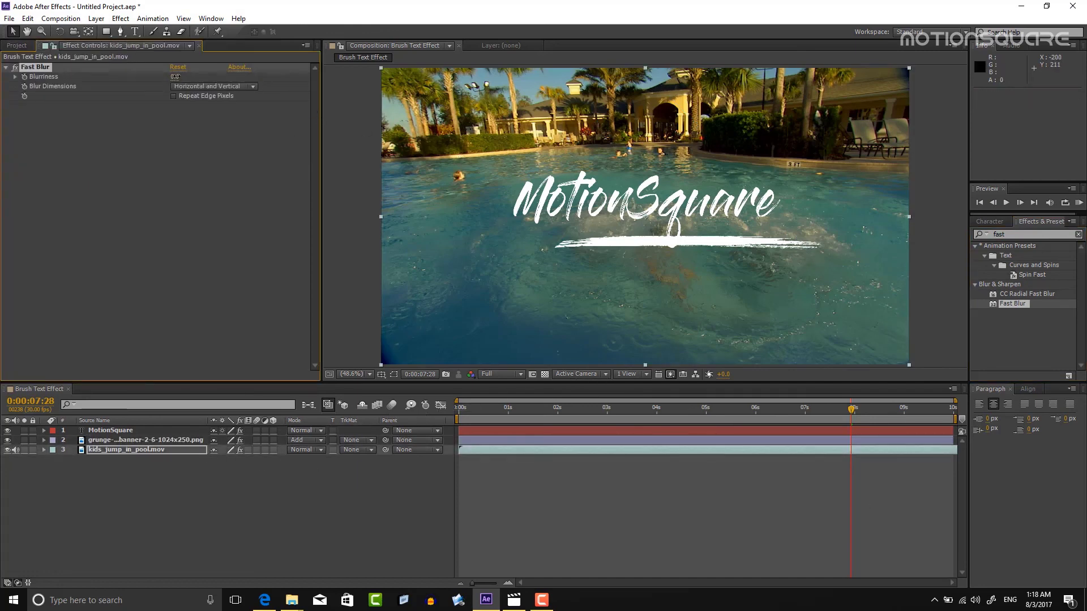
drag(184, 78, 183, 84)
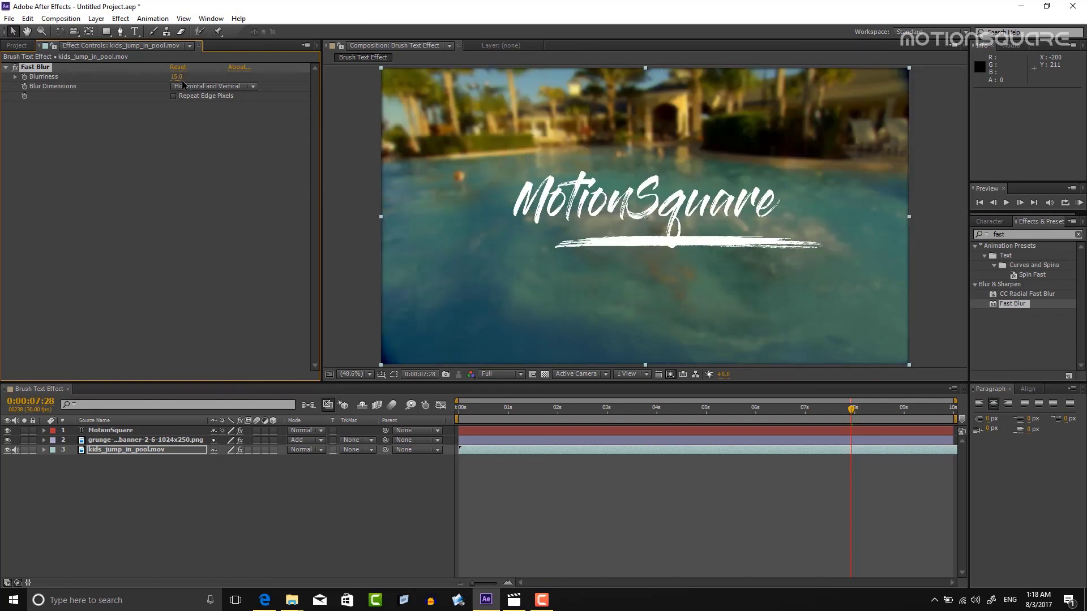
- Play the finished title over the blurred pool background from the start of the composition
drag(465, 409, 450, 416)
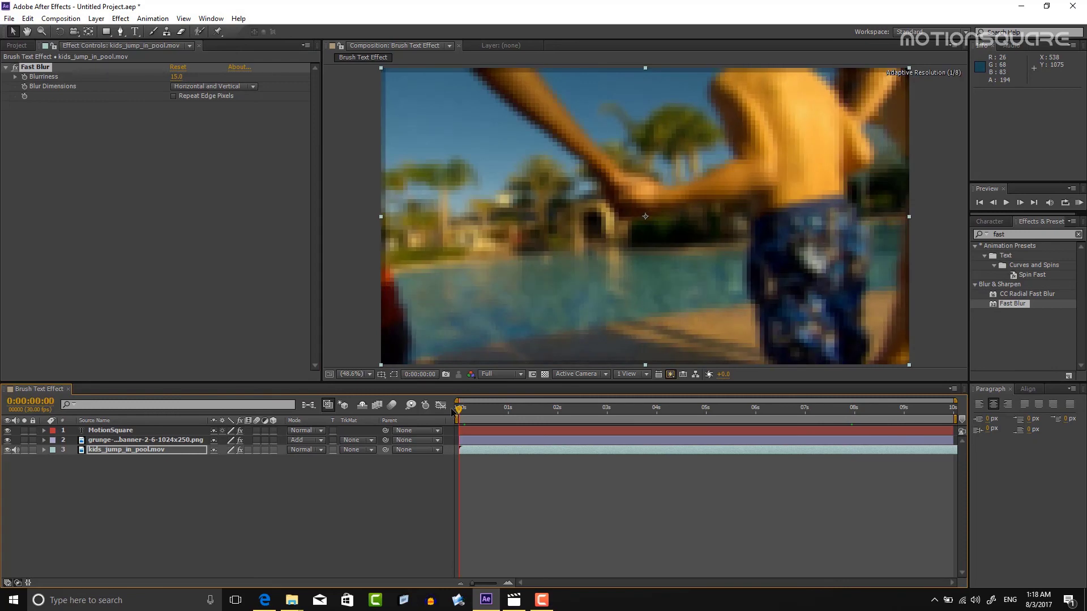
click(1007, 202)
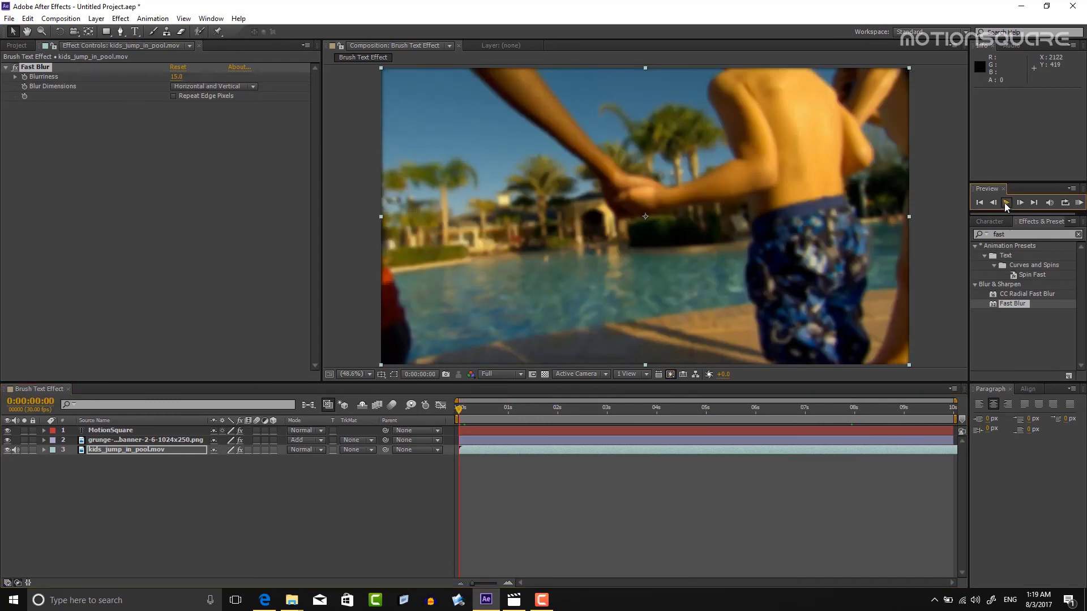